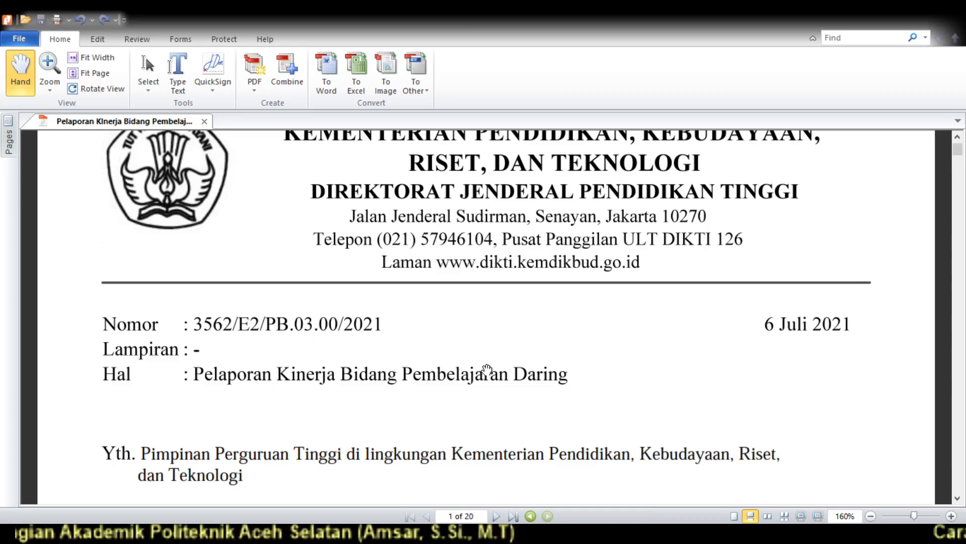
Scroll the PDF letter down to the salutation and opening paragraph about the SPADA questionnaire
{"action": "scroll", "coordinate": [487, 370], "scroll_direction": "down", "scroll_amount": 1}
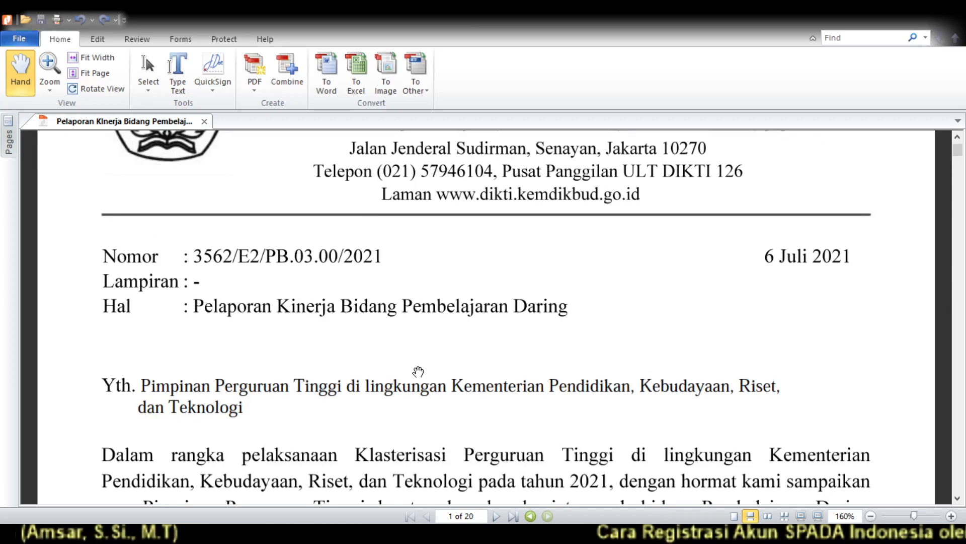
{"action": "scroll", "coordinate": [418, 372], "scroll_direction": "down", "scroll_amount": 2}
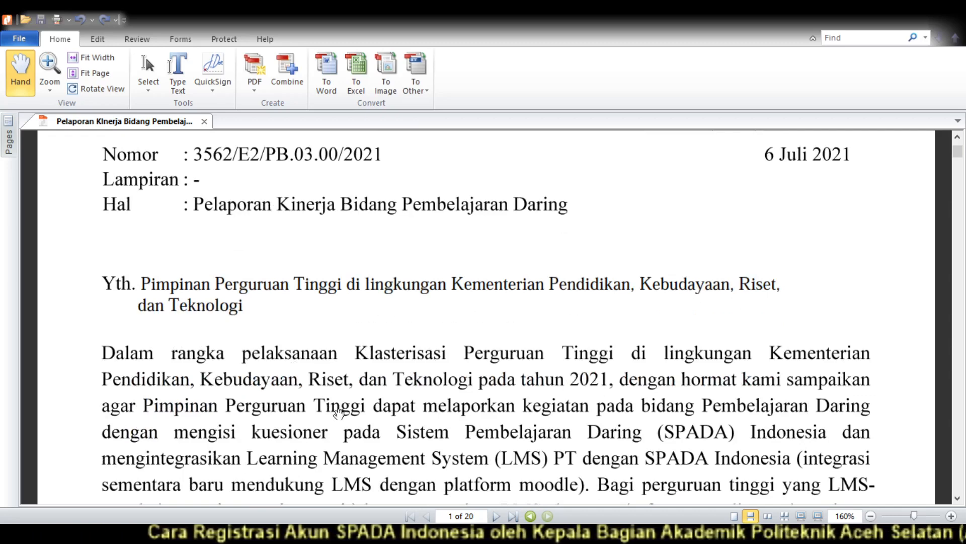
{"action": "left_click_drag", "start_coordinate": [457, 425], "coordinate": [424, 263]}
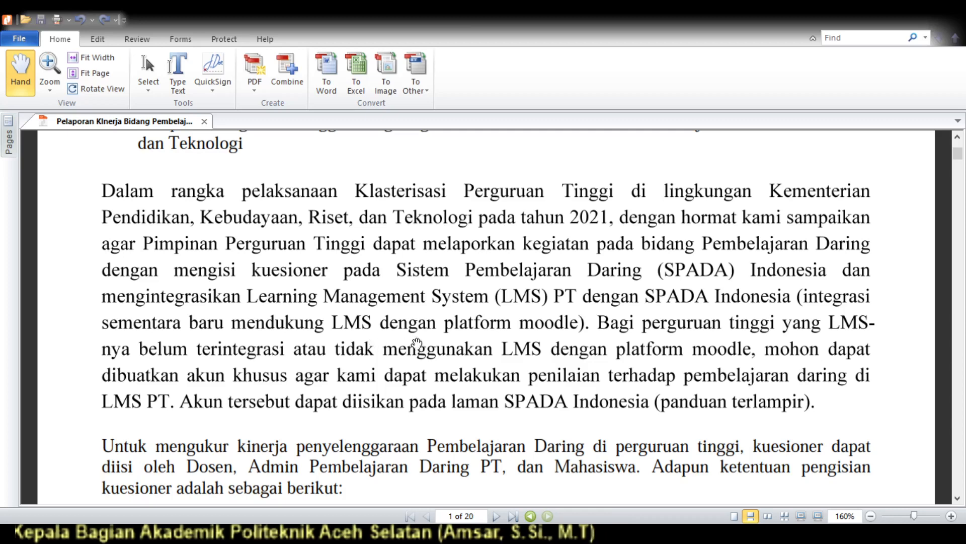
Pan down through the four numbered questionnaire requirements to the paragraph after the list
{"action": "scroll", "coordinate": [556, 407], "scroll_direction": "down", "scroll_amount": 6}
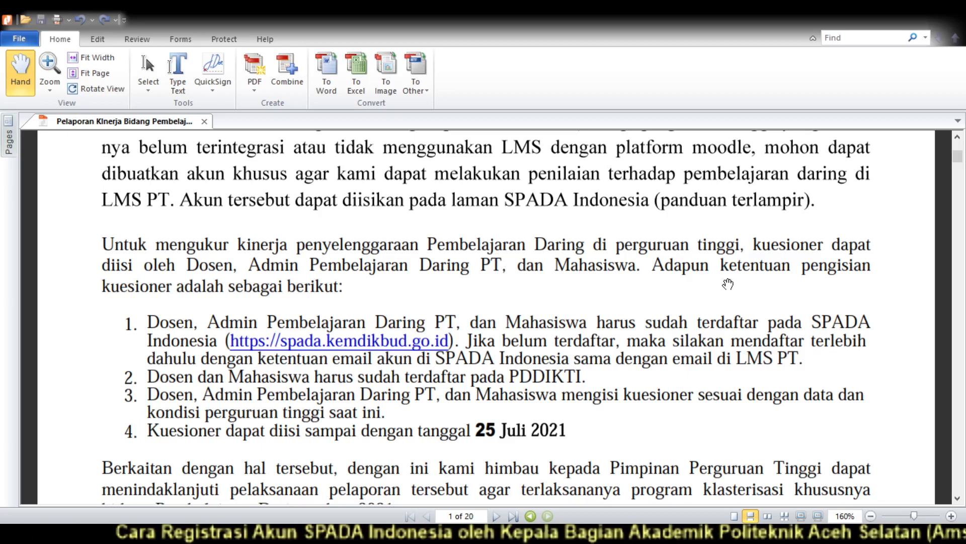
{"action": "left_click_drag", "start_coordinate": [682, 302], "coordinate": [694, 271]}
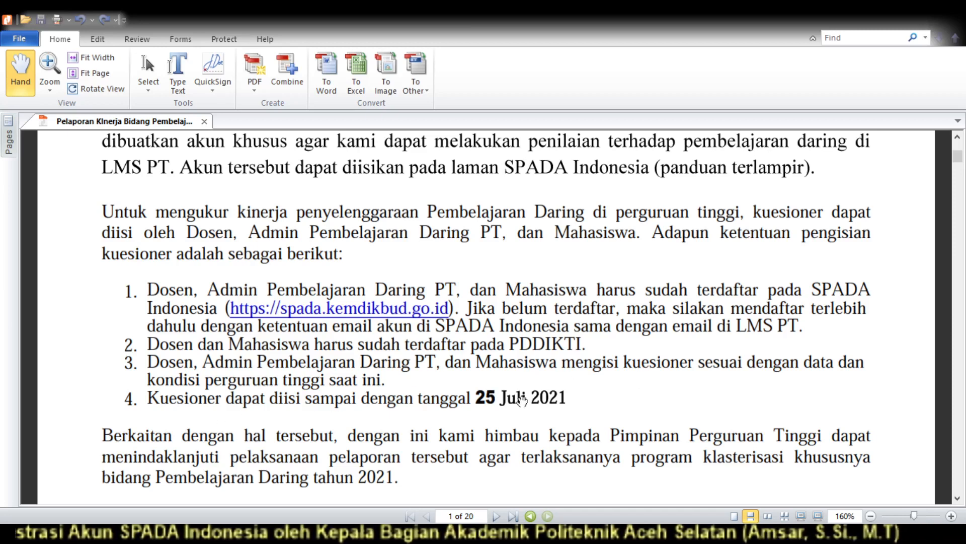
{"action": "left_click_drag", "start_coordinate": [627, 382], "coordinate": [629, 321]}
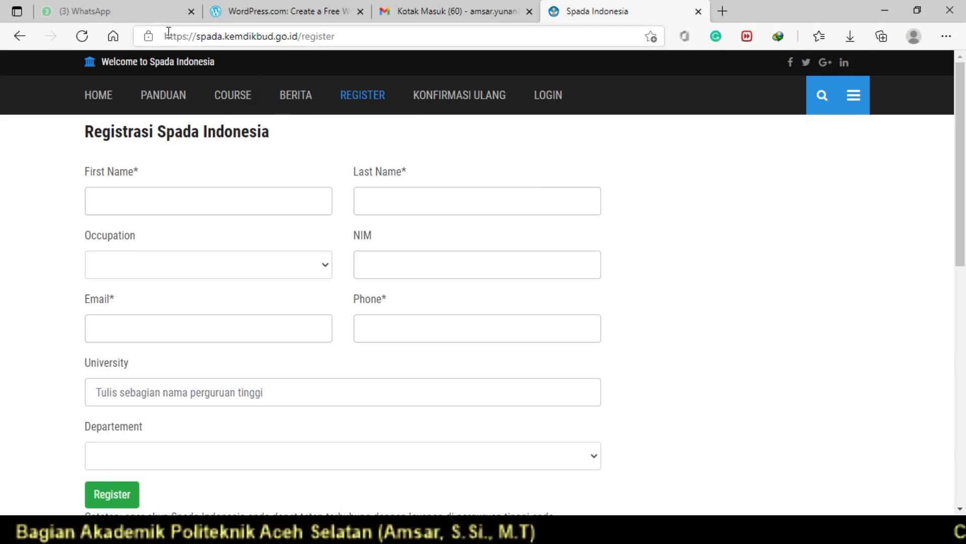
Delete '/register' from the URL to load the spada.kemdikbud.go.id home page
{"action": "left_click_drag", "start_coordinate": [169, 36], "coordinate": [382, 45]}
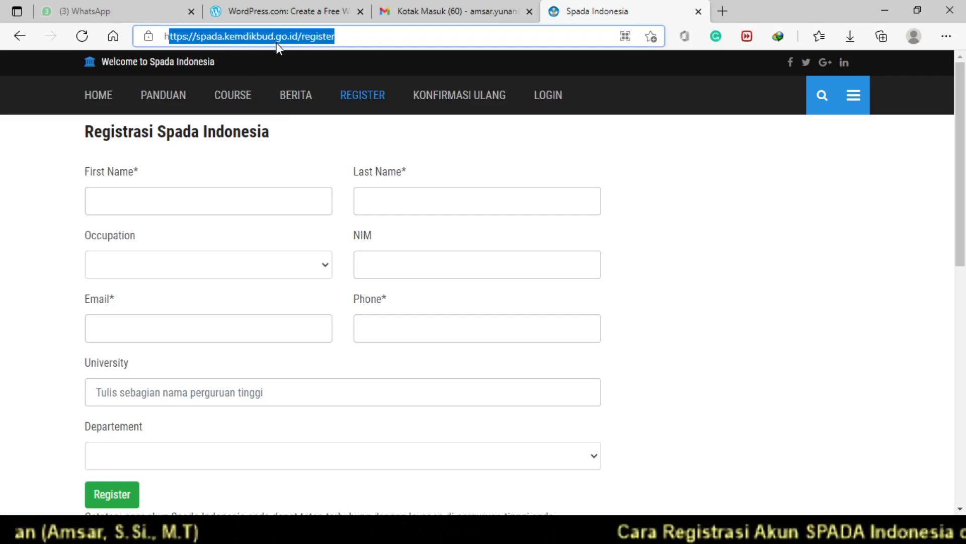
{"action": "left_click", "coordinate": [359, 34]}
{"action": "left_click_drag", "start_coordinate": [297, 36], "coordinate": [353, 39]}
{"action": "key", "text": "BackSpace"}
{"action": "key", "text": "Return"}
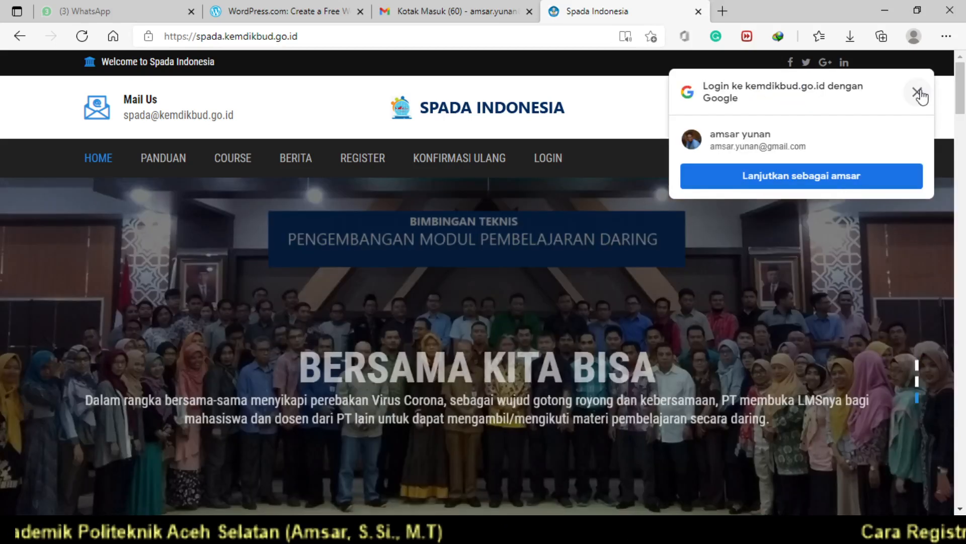
Close the Google sign-in popup and go to the REGISTER page from the top menu
{"action": "left_click", "coordinate": [917, 92]}
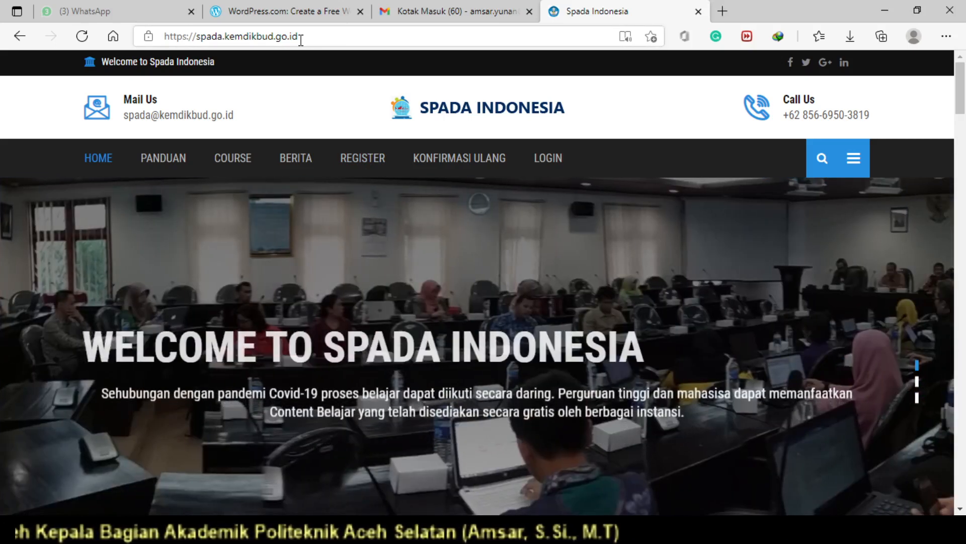
{"action": "left_click", "coordinate": [364, 159]}
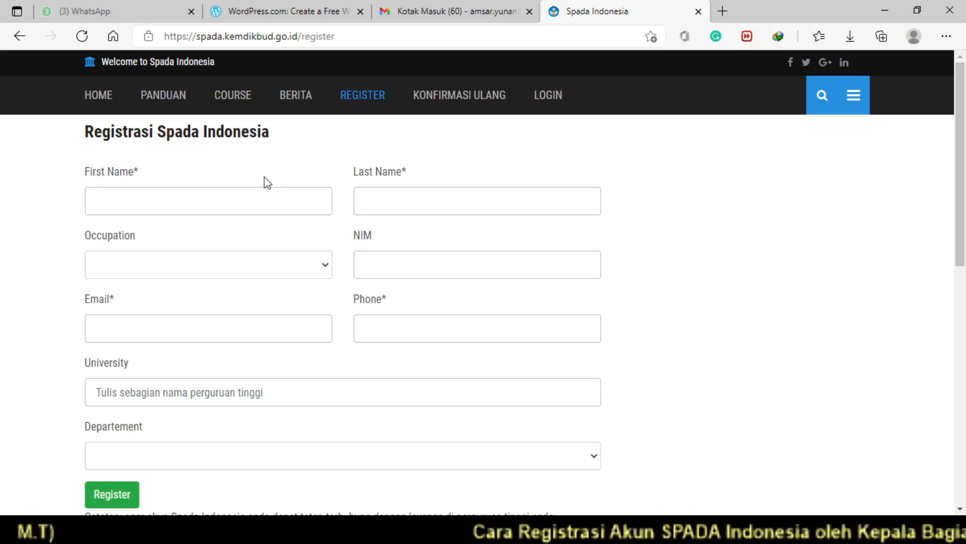
Enter the registrant's first name and last name in the registration form
{"action": "left_click", "coordinate": [155, 213]}
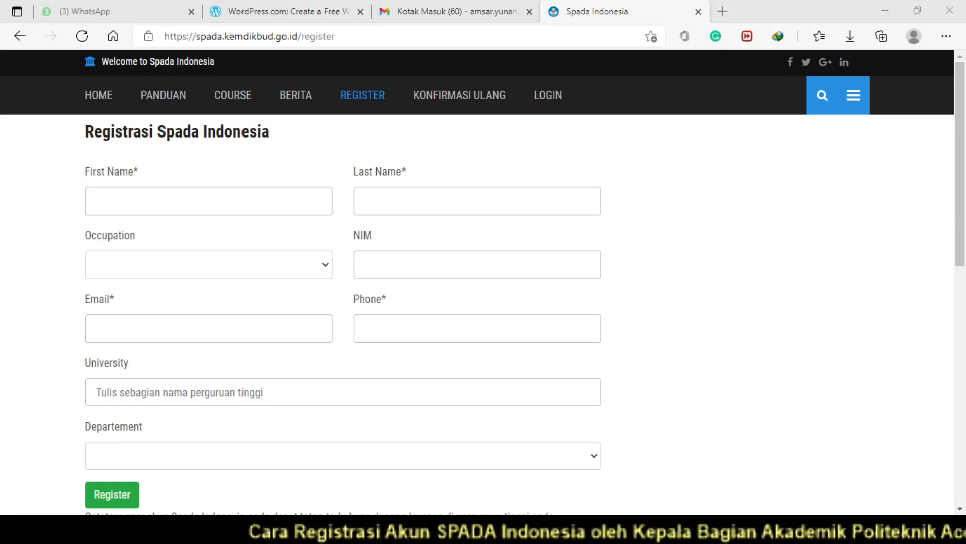
{"action": "left_click", "coordinate": [180, 201]}
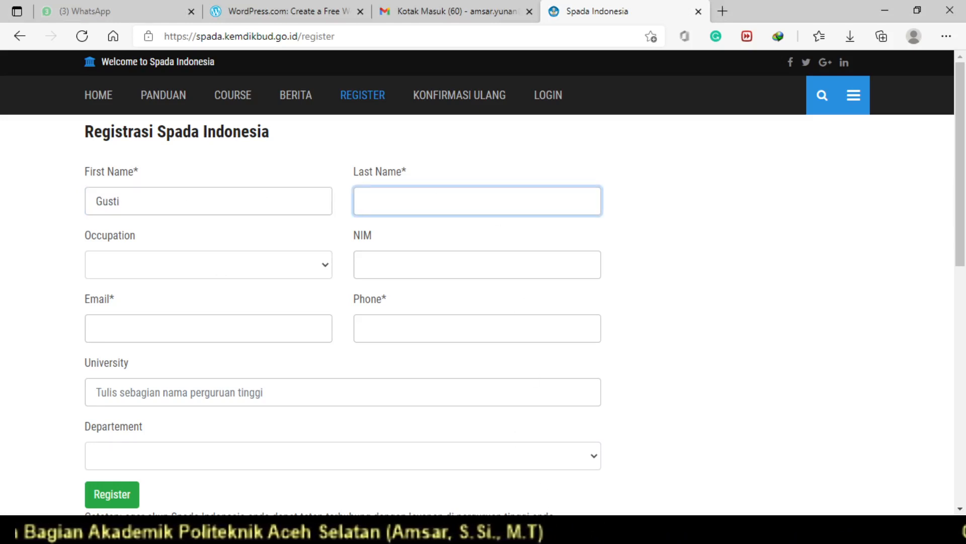
{"action": "key", "text": "alt+Tab"}
{"action": "key", "text": "alt+Tab"}
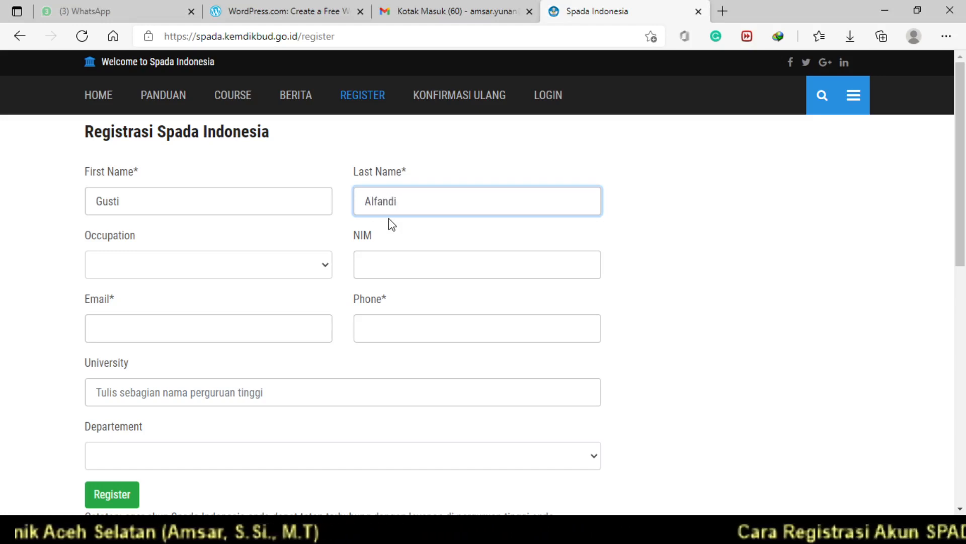
{"action": "left_click", "coordinate": [174, 204]}
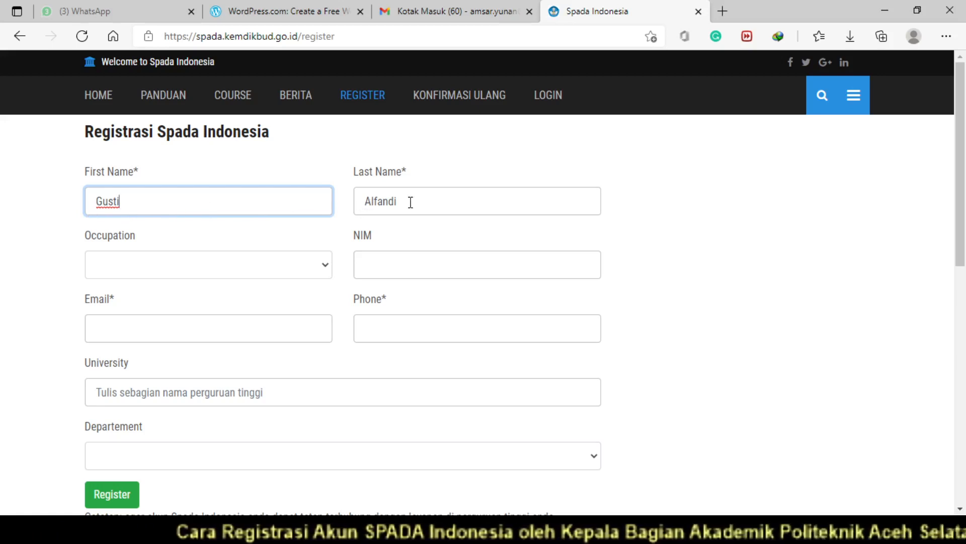
{"action": "key", "text": "Tab"}
{"action": "key", "text": "BackSpace"}
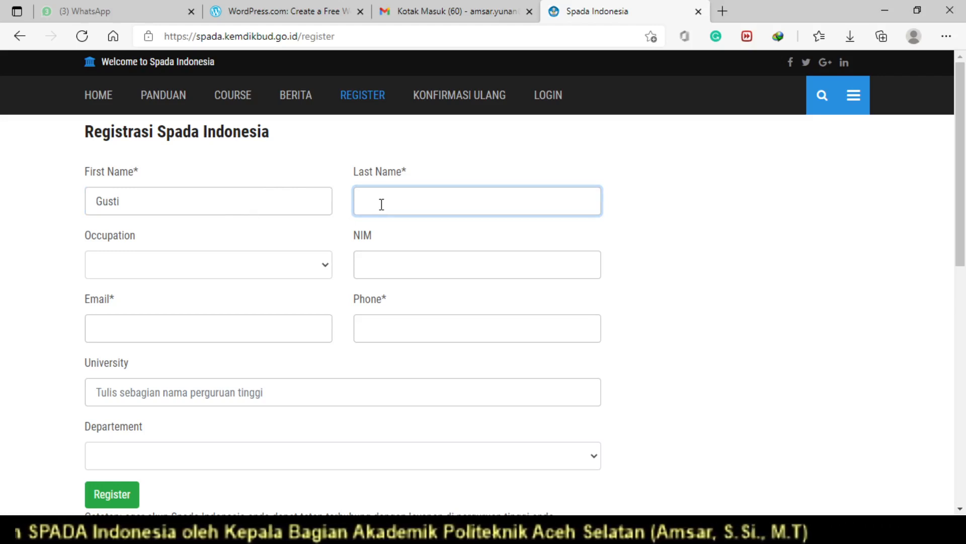
{"action": "double_click", "coordinate": [437, 199]}
{"action": "left_click", "coordinate": [233, 268]}
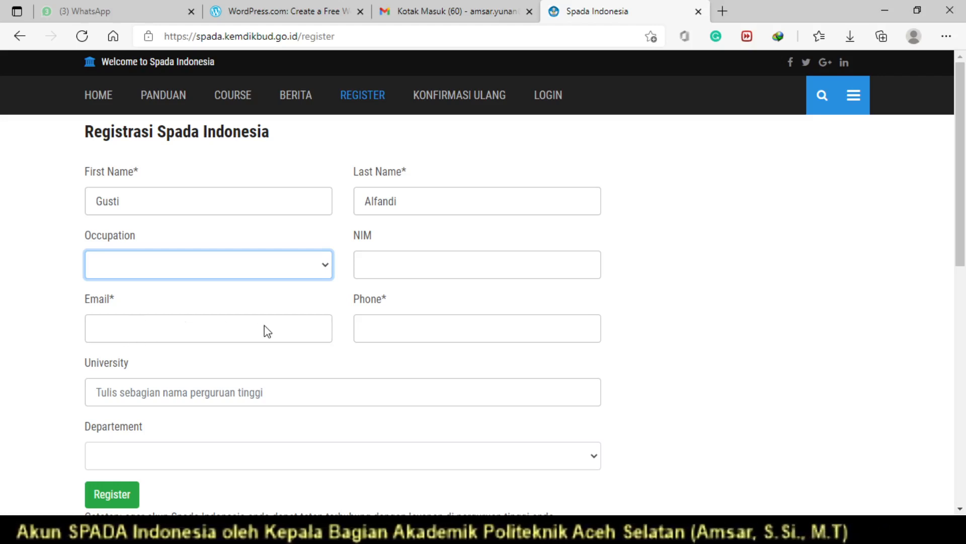
Set Occupation to Student and enter the student ID number (NIM)
{"action": "key", "text": "Down"}
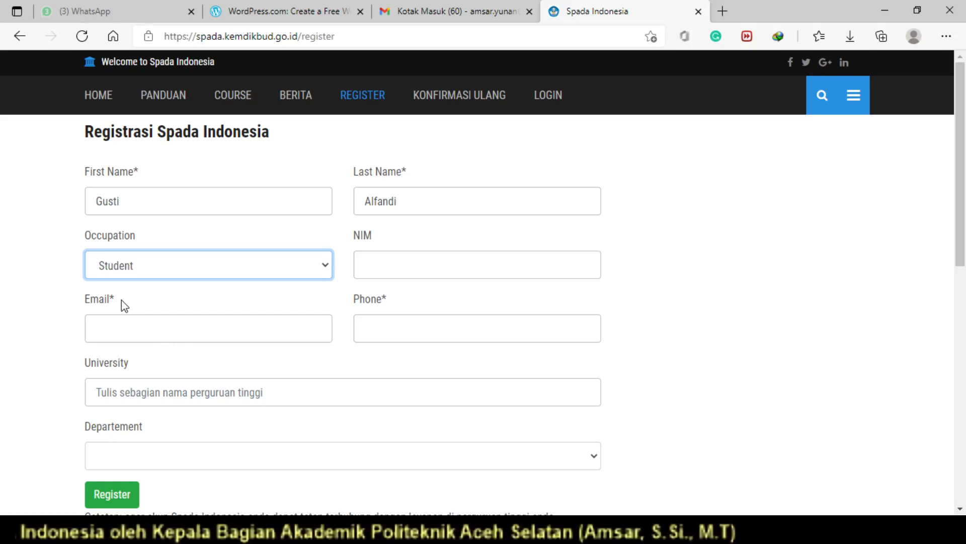
{"action": "left_click", "coordinate": [416, 260]}
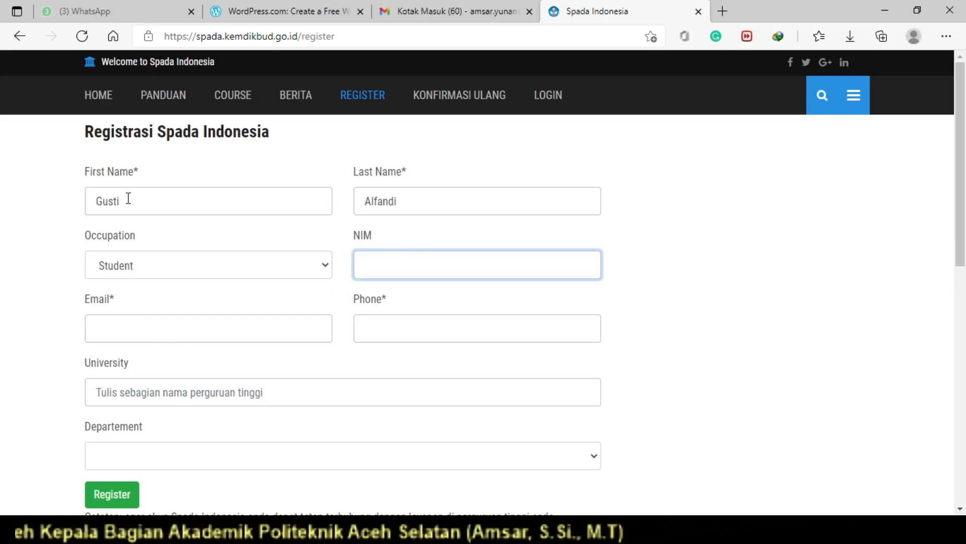
{"action": "key", "text": "alt+Tab"}
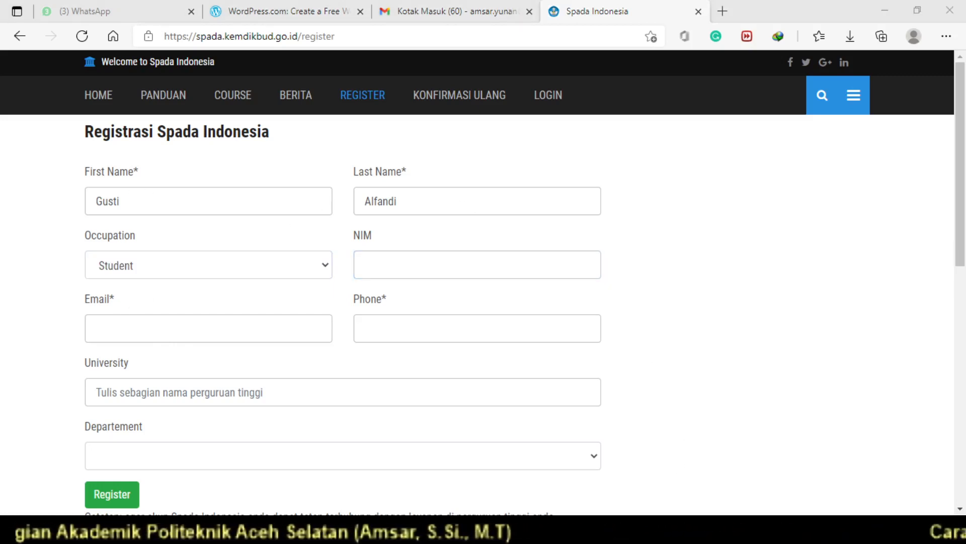
{"action": "left_click", "coordinate": [394, 263]}
{"action": "type", "text": "20"}
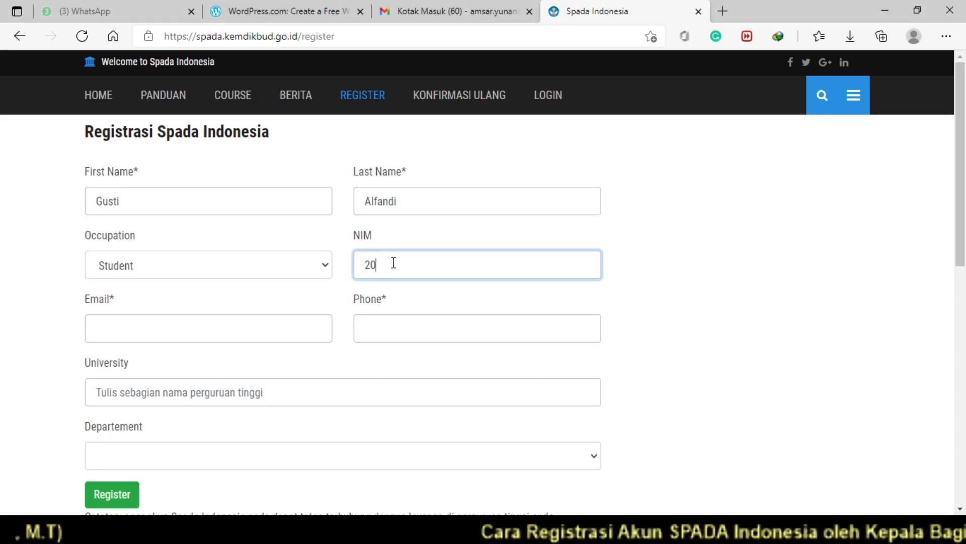
{"action": "type", "text": "01"}
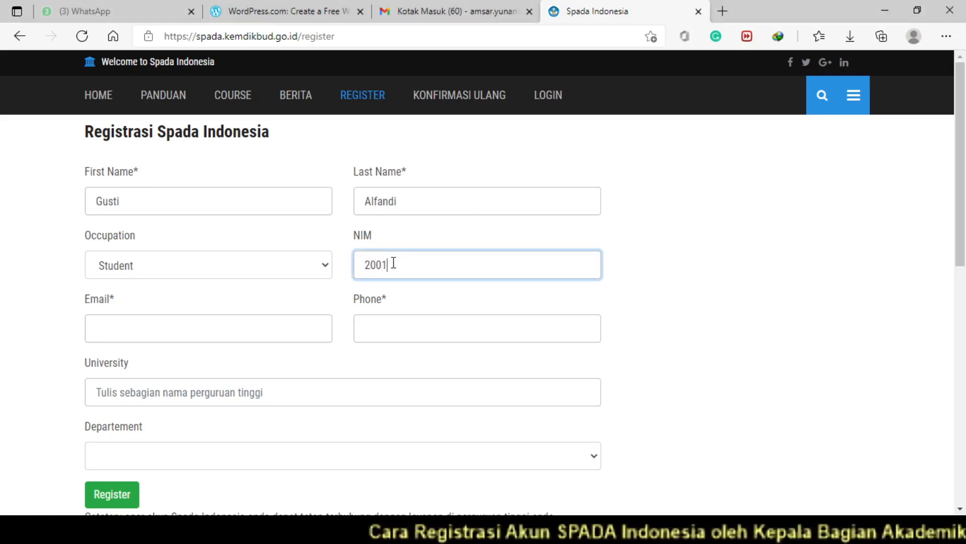
{"action": "type", "text": "020"}
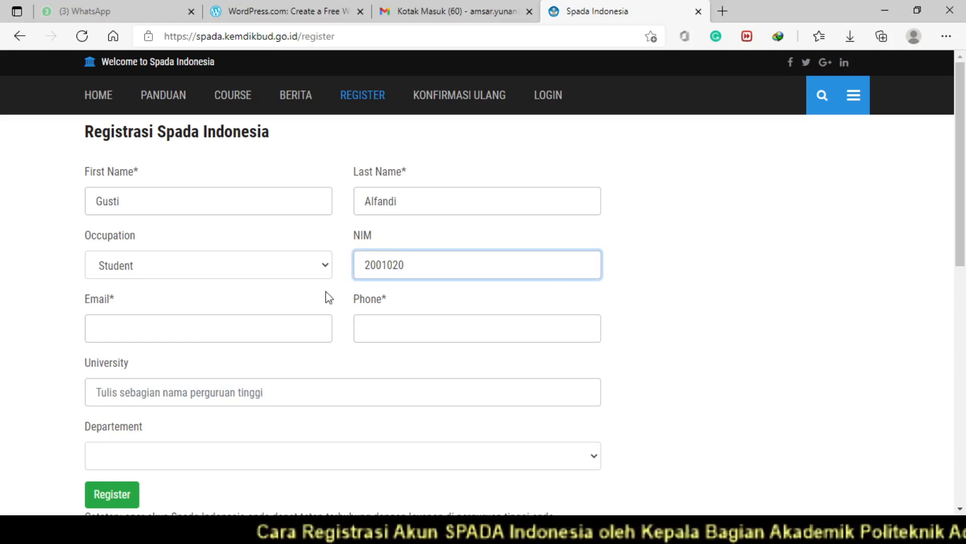
Paste the registrant's e-mail address and type the phone number
{"action": "left_click", "coordinate": [243, 336]}
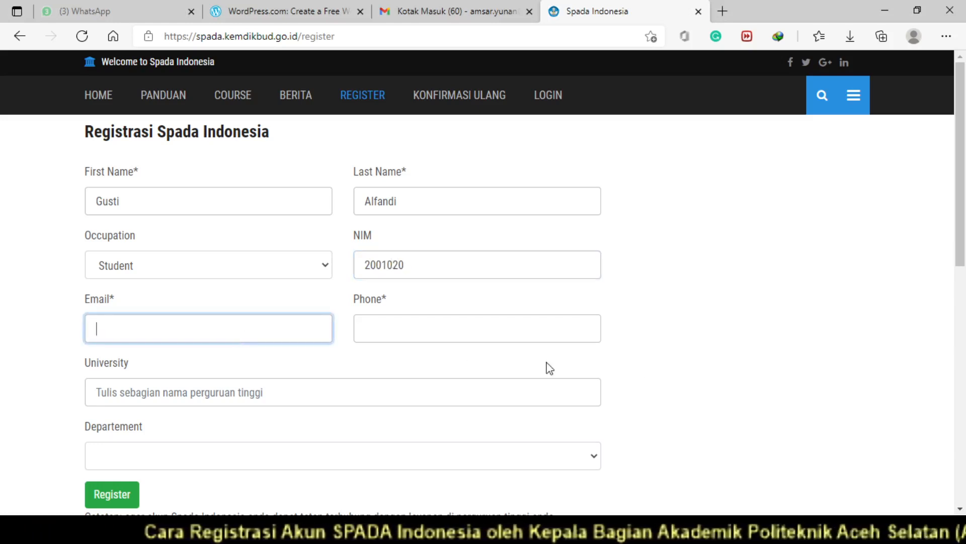
{"action": "left_click", "coordinate": [646, 528]}
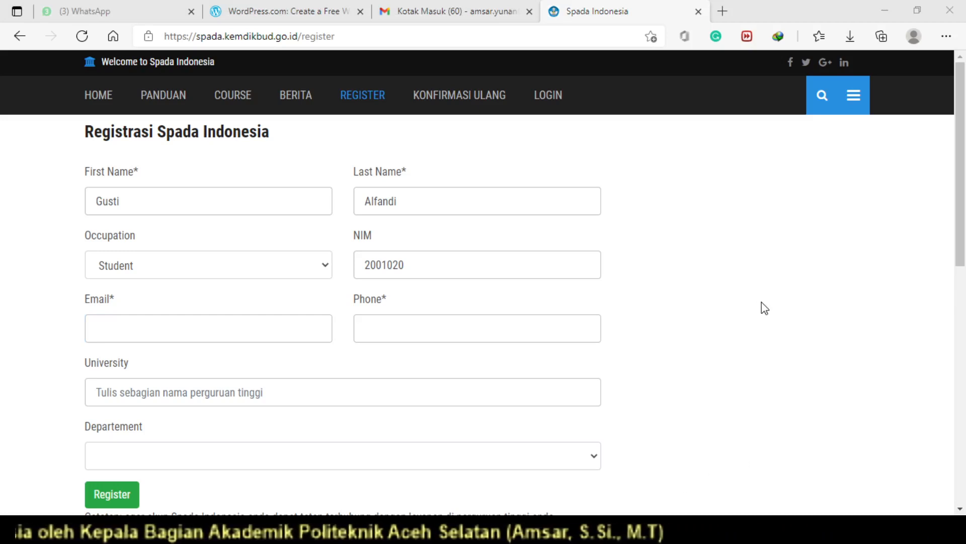
{"action": "left_click", "coordinate": [149, 325]}
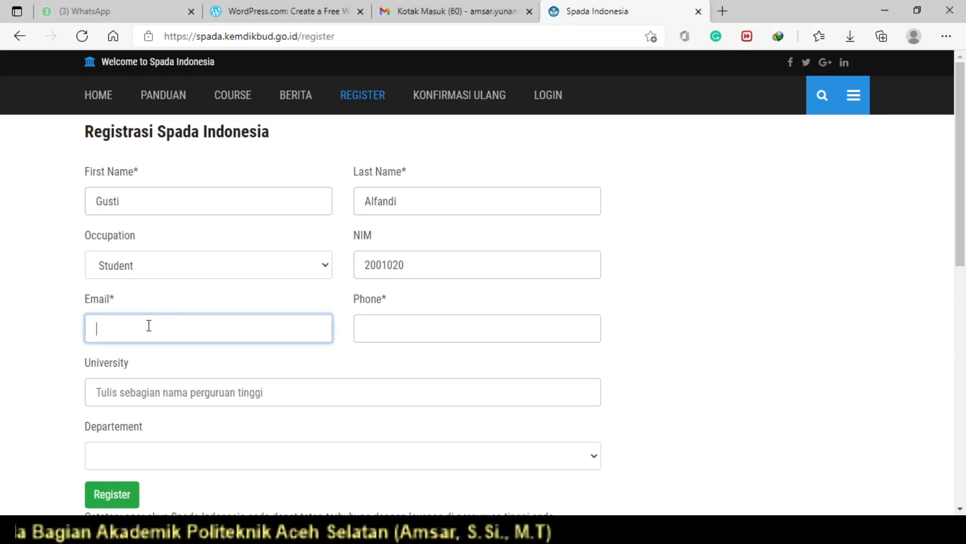
{"action": "key", "text": "ctrl+v"}
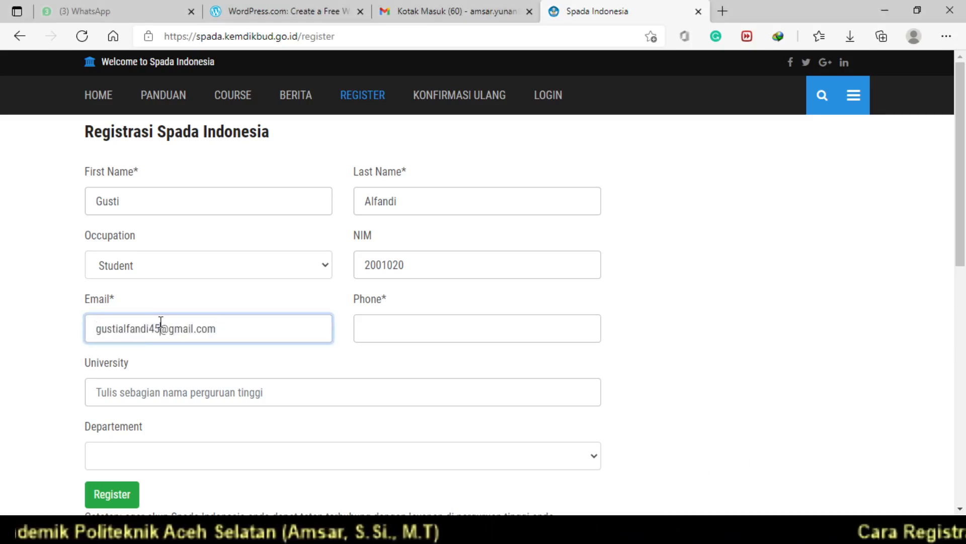
{"action": "left_click", "coordinate": [408, 320]}
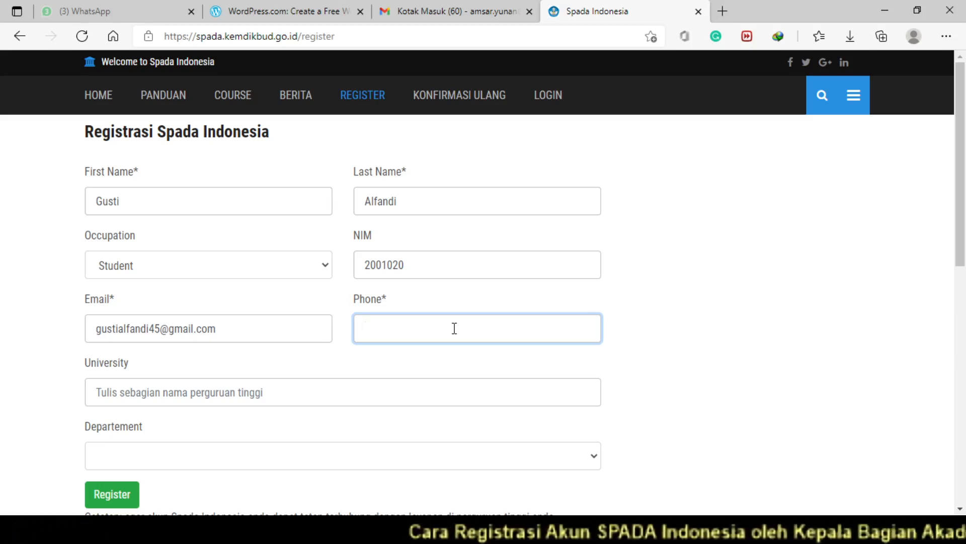
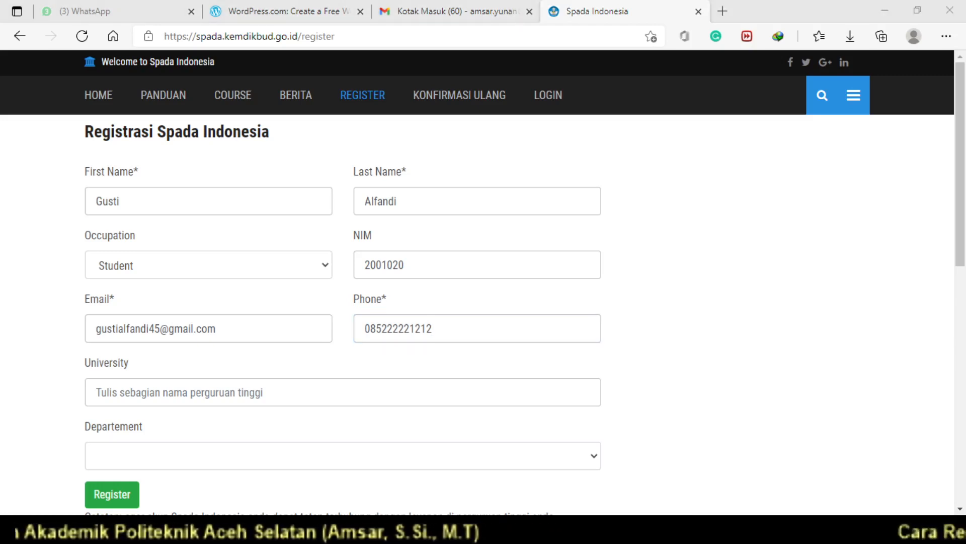
Search 'Politeknik' and choose Politeknik Aceh Selatan as the university
{"action": "left_click", "coordinate": [105, 390]}
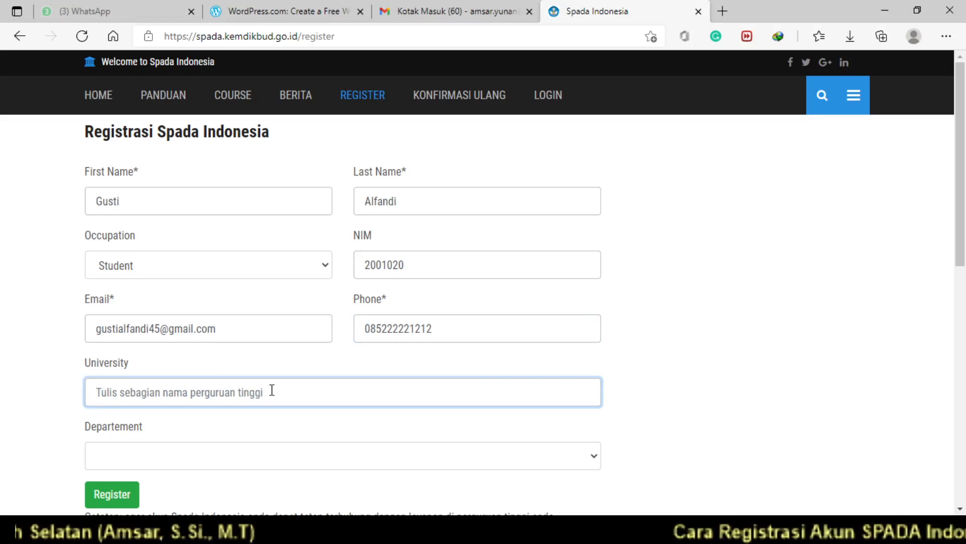
{"action": "type", "text": "Po"}
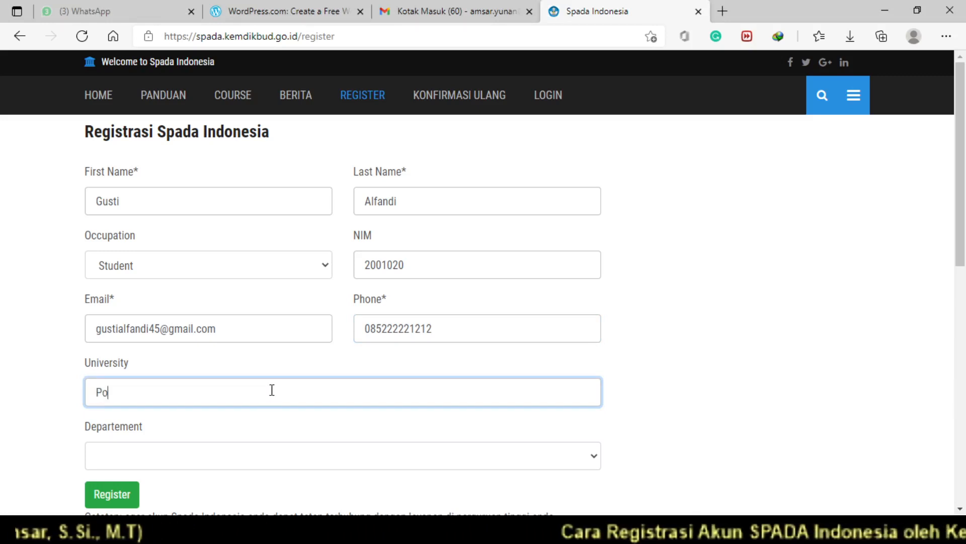
{"action": "type", "text": "litekn"}
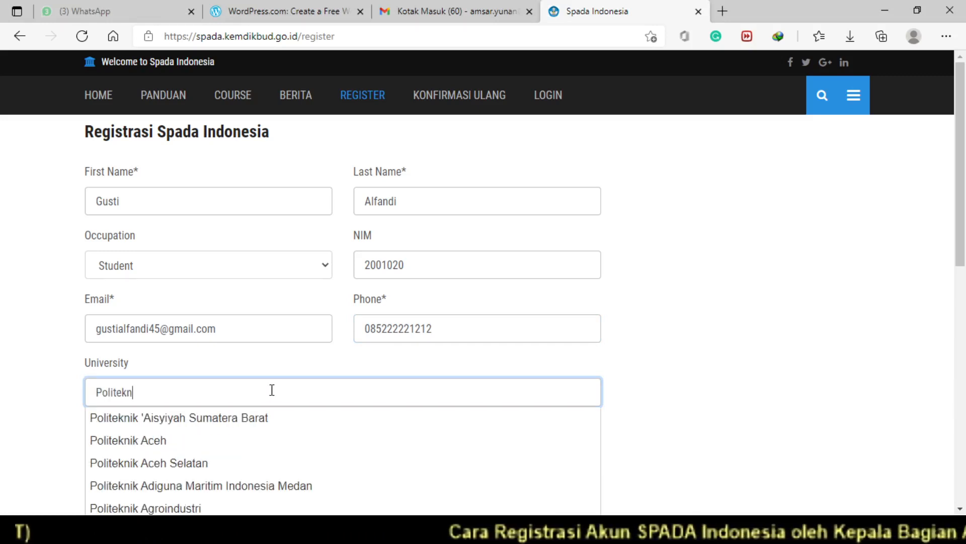
{"action": "type", "text": "ik Aceh Selatan"}
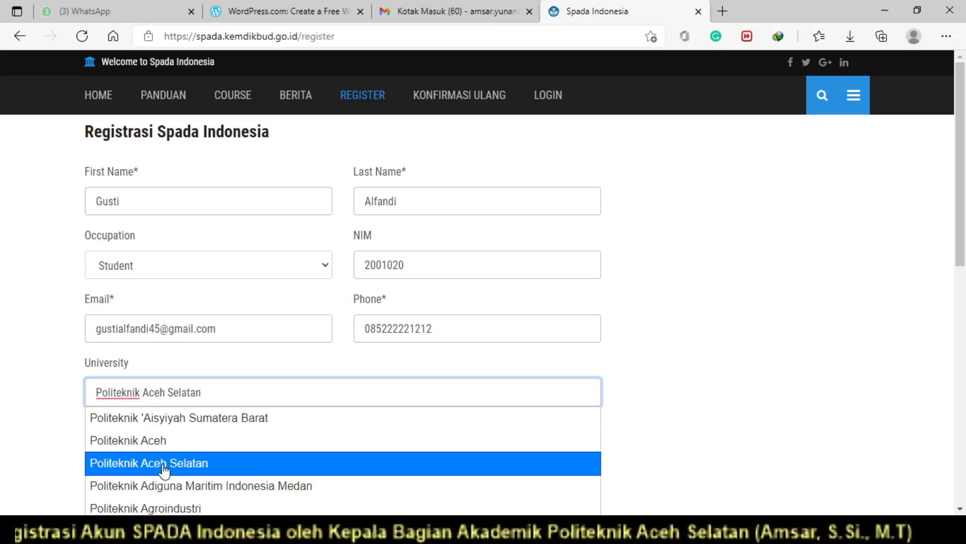
{"action": "left_click", "coordinate": [164, 469]}
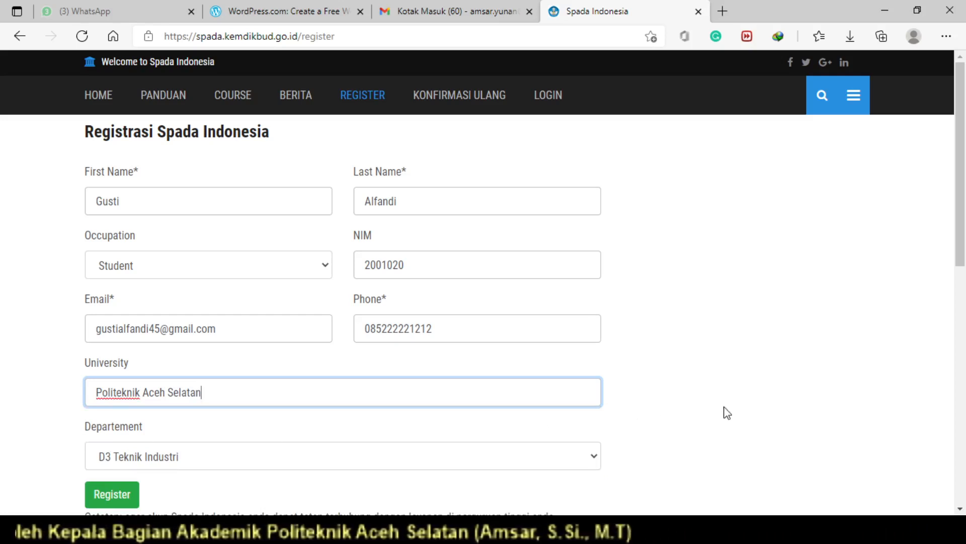
Select D3 Teknik Komputer as the department and submit the registration
{"action": "scroll", "coordinate": [744, 397], "scroll_direction": "down", "scroll_amount": 3}
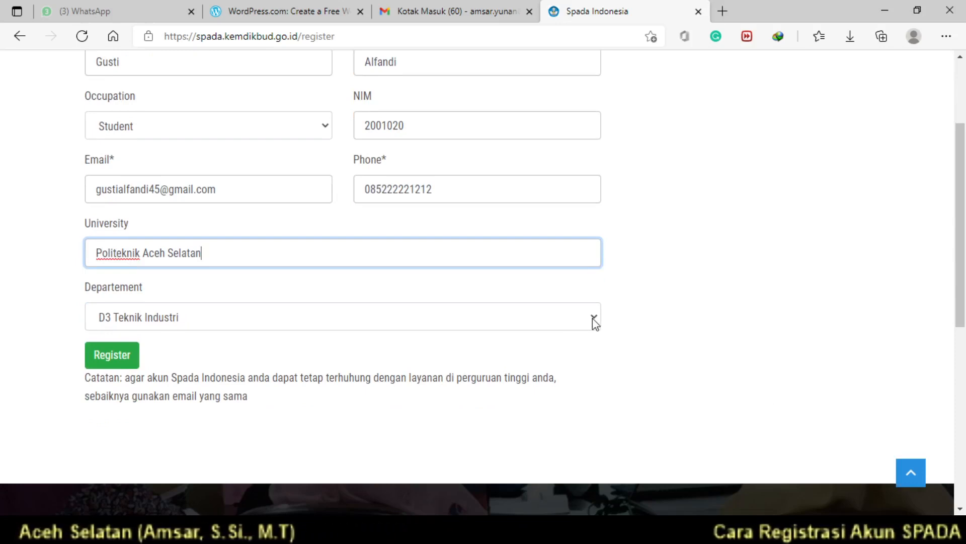
{"action": "key", "text": "Tab"}
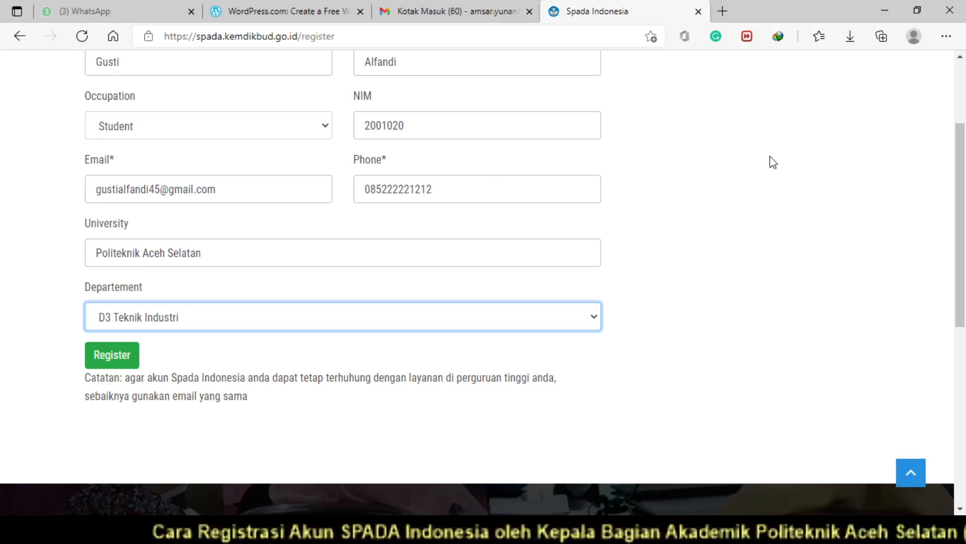
{"action": "scroll", "coordinate": [755, 164], "scroll_direction": "up", "scroll_amount": 1}
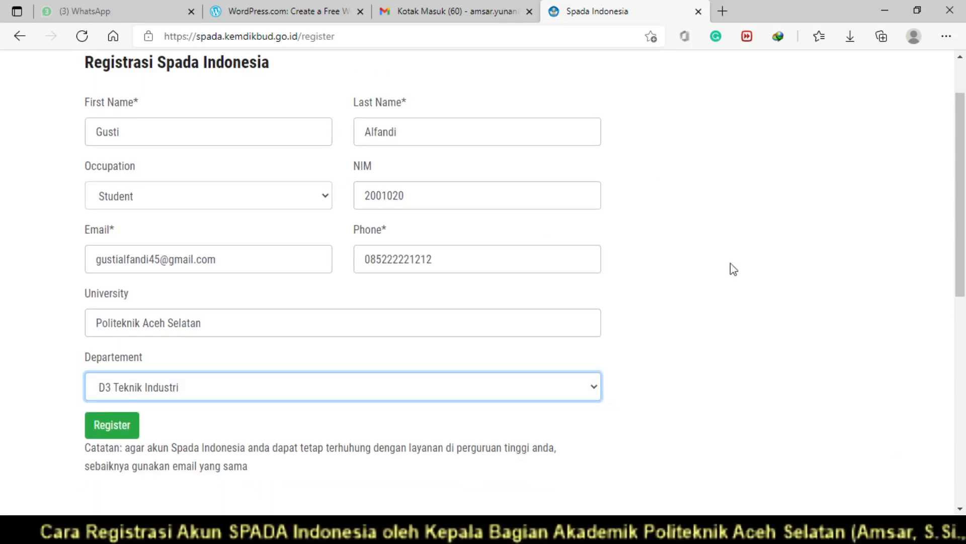
{"action": "scroll", "coordinate": [762, 325], "scroll_direction": "down", "scroll_amount": 1}
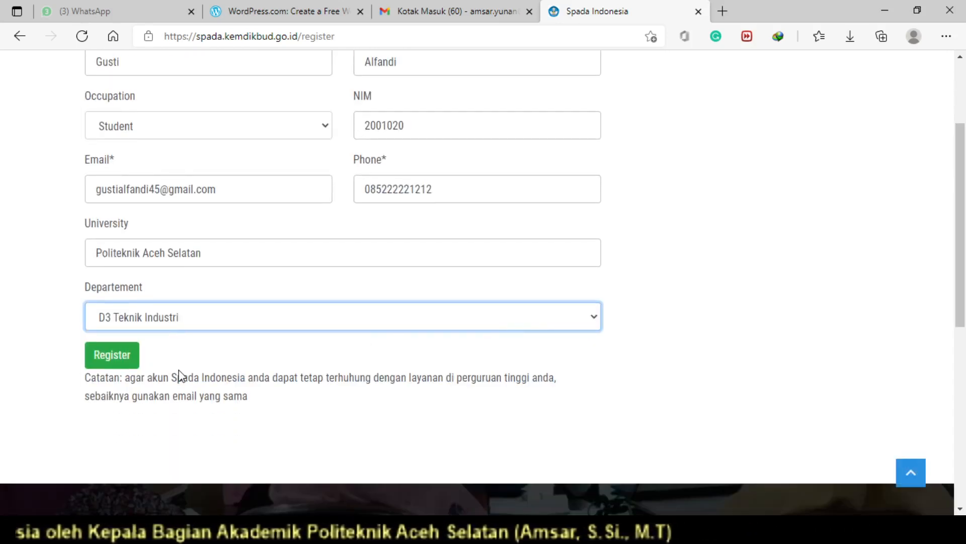
{"action": "key", "text": "Down"}
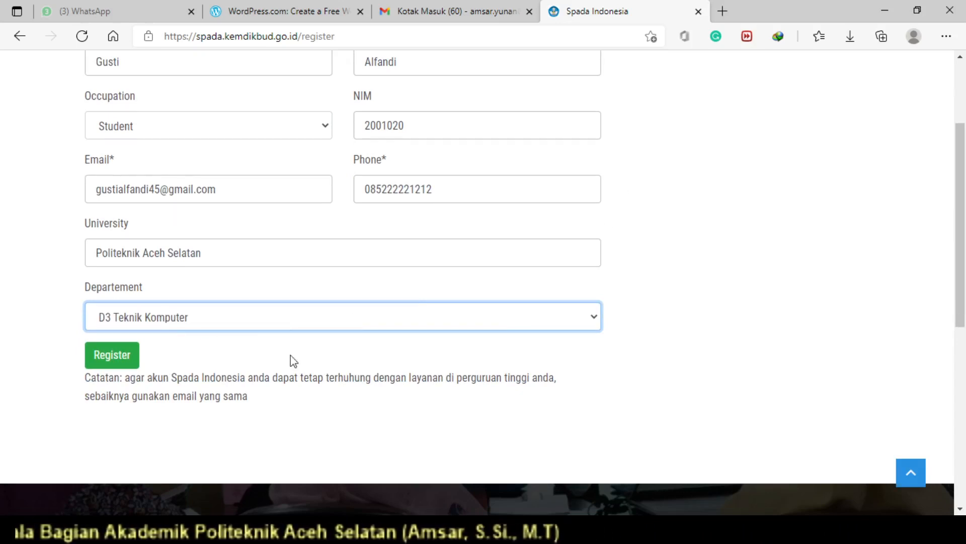
{"action": "scroll", "coordinate": [730, 228], "scroll_direction": "up", "scroll_amount": 3}
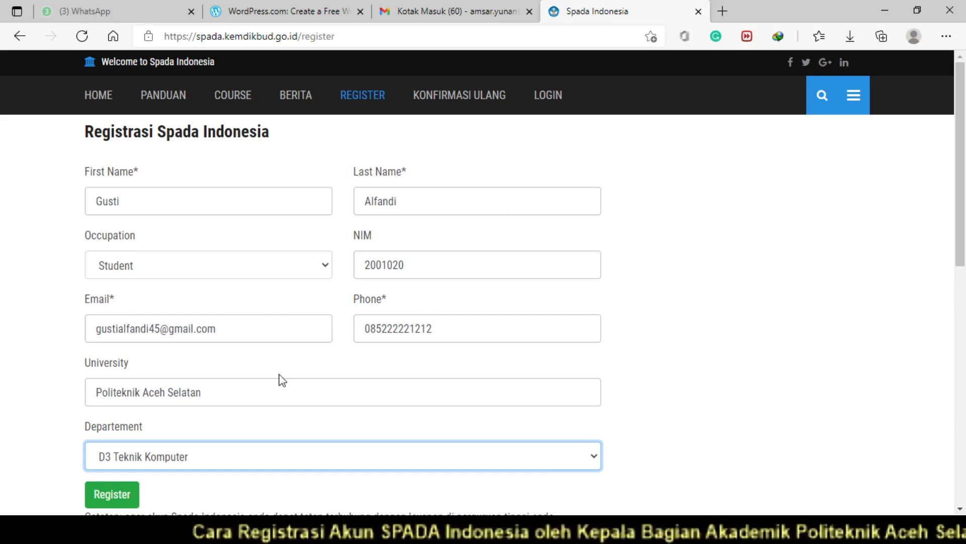
{"action": "scroll", "coordinate": [61, 333], "scroll_direction": "down", "scroll_amount": 2}
{"action": "scroll", "coordinate": [193, 327], "scroll_direction": "down", "scroll_amount": 1}
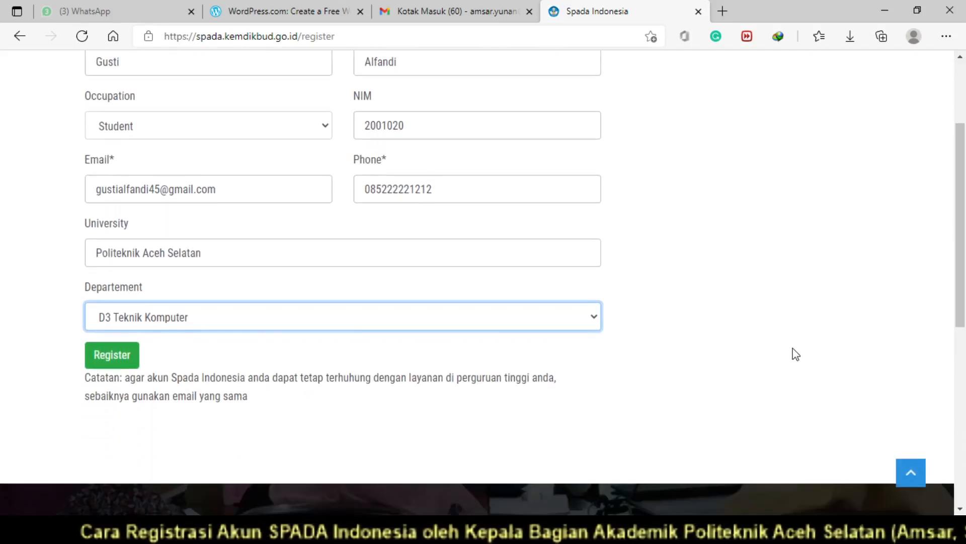
{"action": "left_click", "coordinate": [112, 355]}
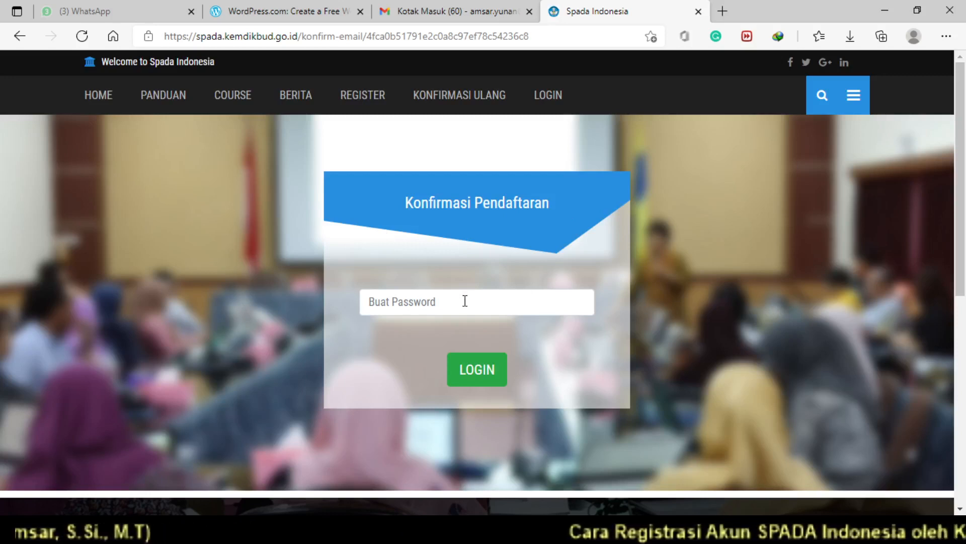
Create the new account password on the Konfirmasi Pendaftaran page and log in
{"action": "left_click", "coordinate": [815, 532]}
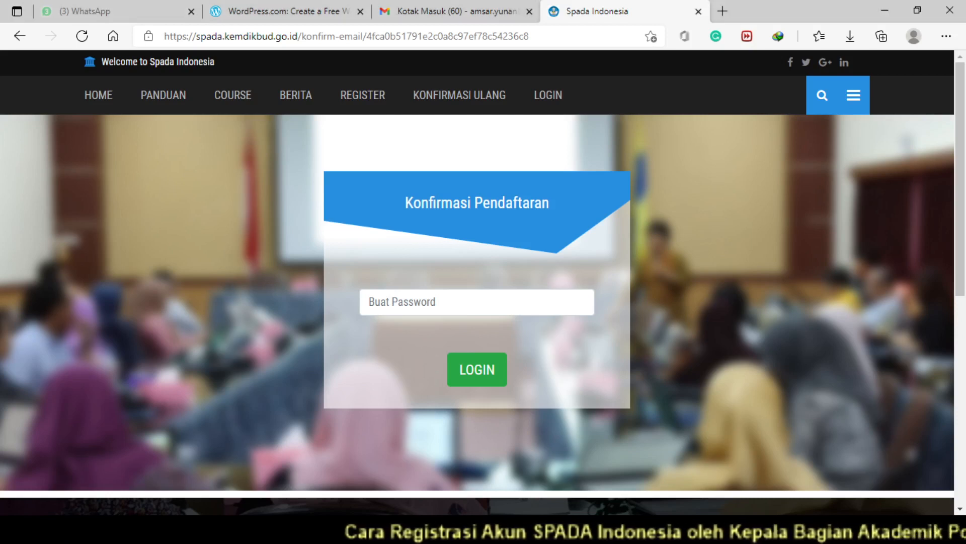
{"action": "left_click", "coordinate": [474, 304]}
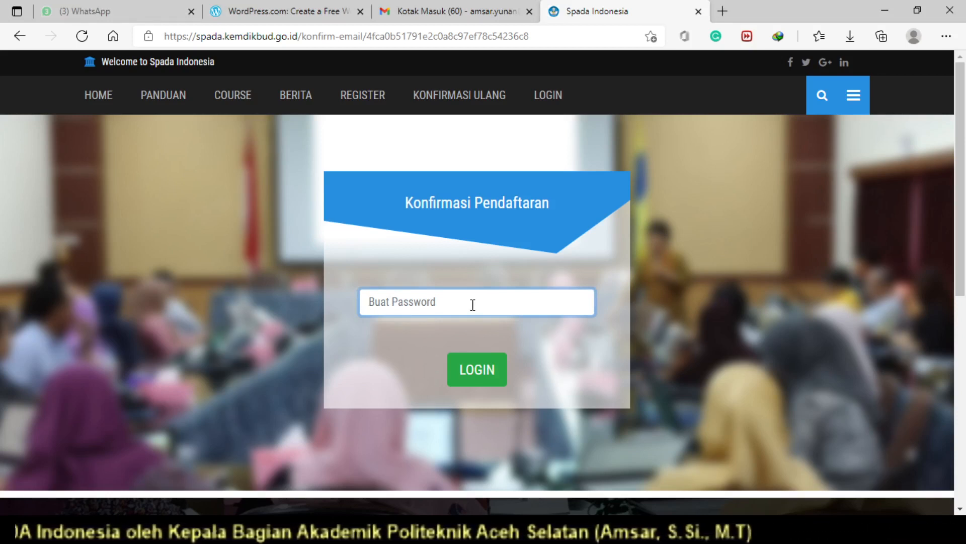
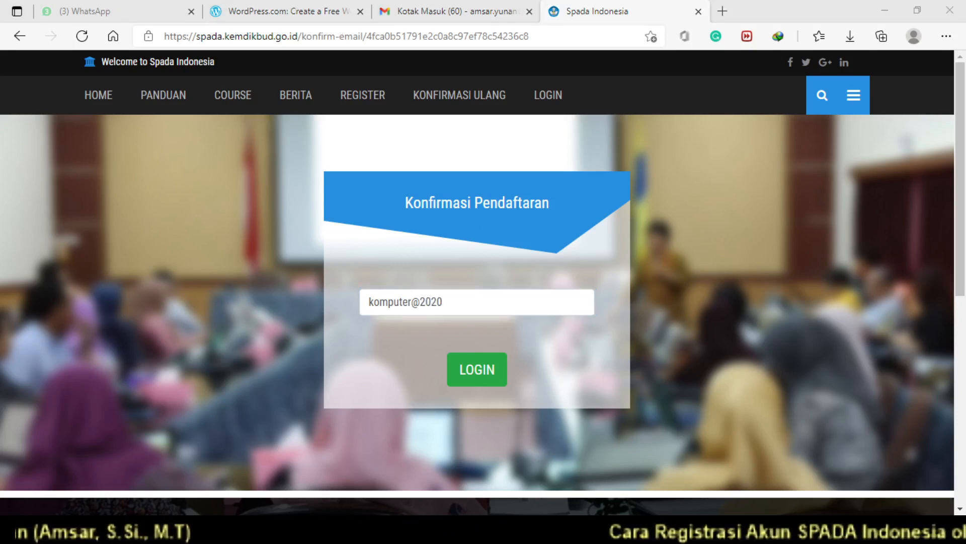
{"action": "left_click", "coordinate": [474, 370]}
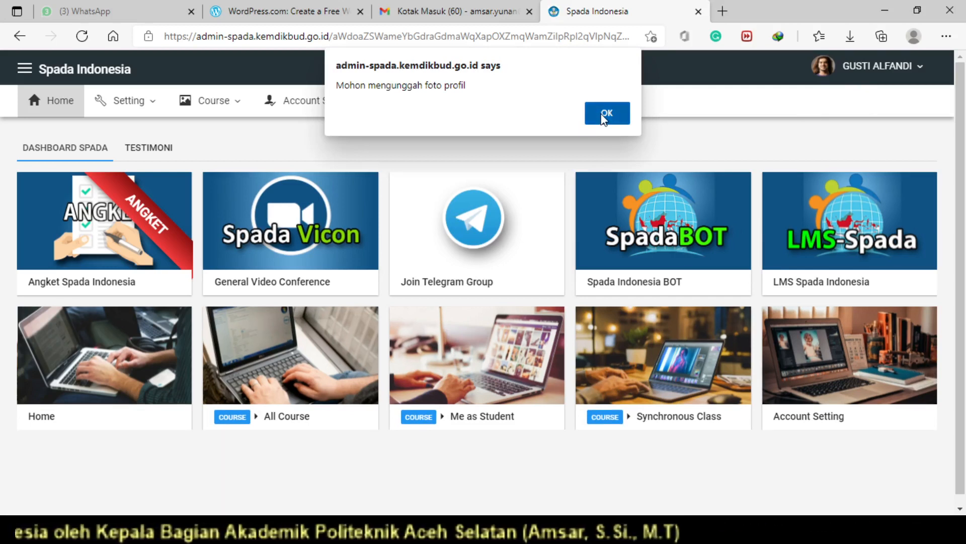
Dismiss the 'Mohon mengunggah foto profil' profile-photo reminder with OK
{"action": "left_click", "coordinate": [604, 115]}
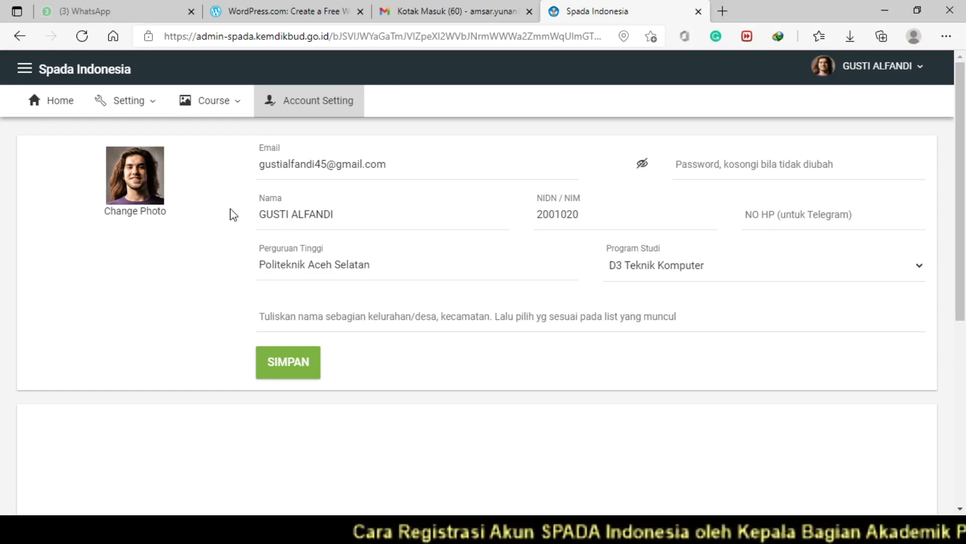
{"action": "left_click", "coordinate": [774, 218]}
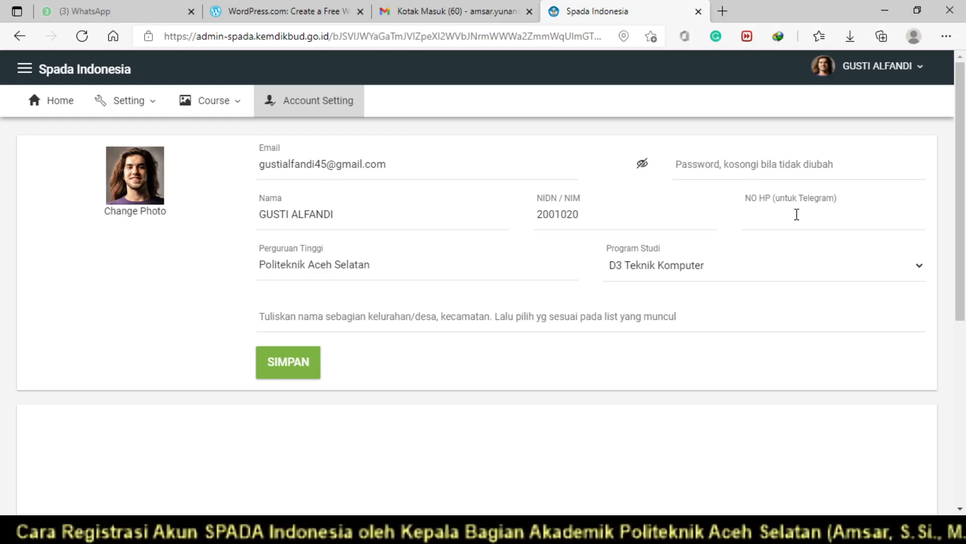
{"action": "left_click", "coordinate": [735, 255]}
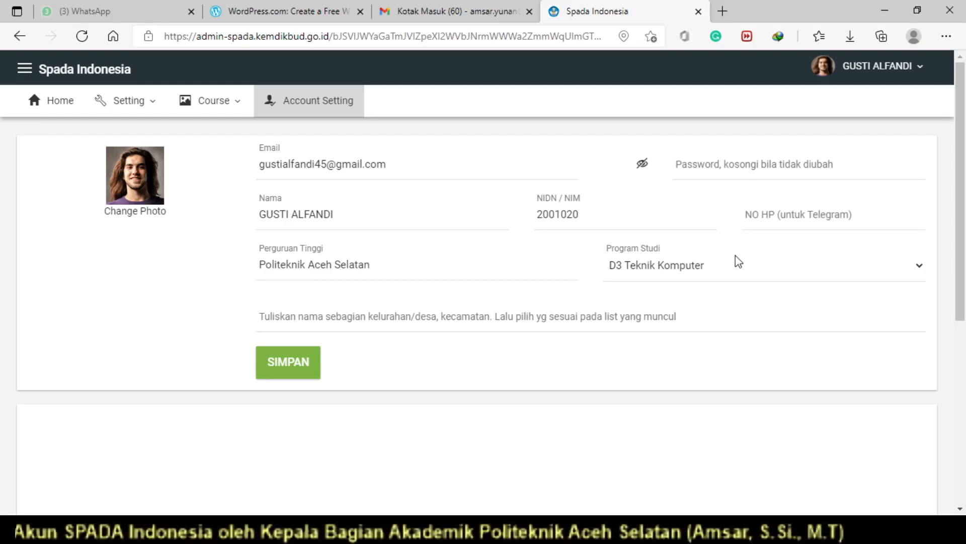
{"action": "left_click", "coordinate": [844, 210]}
{"action": "left_click", "coordinate": [697, 300]}
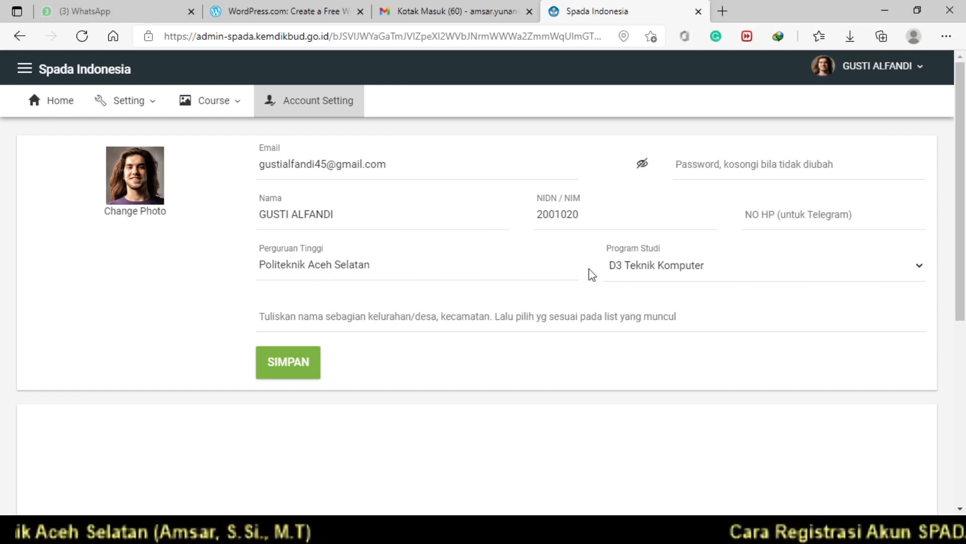
{"action": "left_click", "coordinate": [479, 272]}
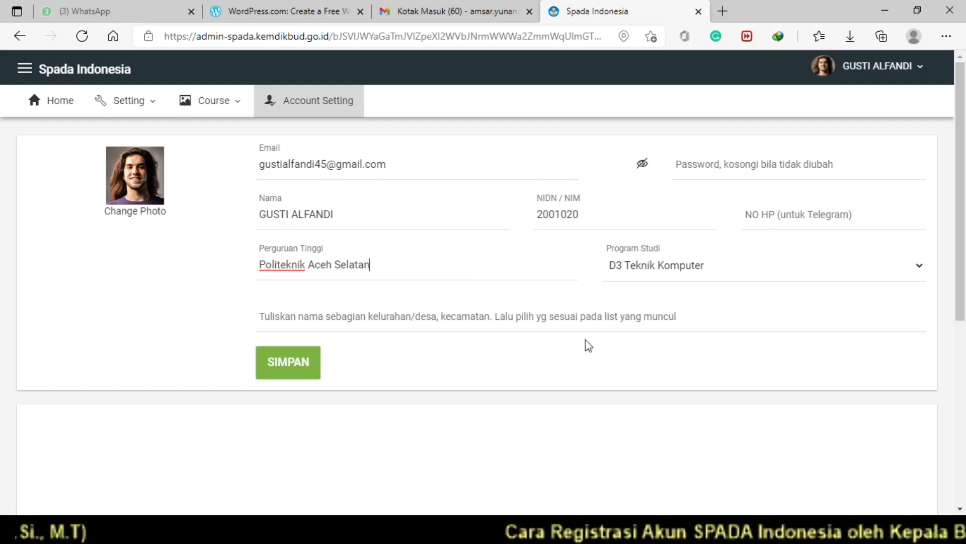
{"action": "left_click", "coordinate": [314, 321]}
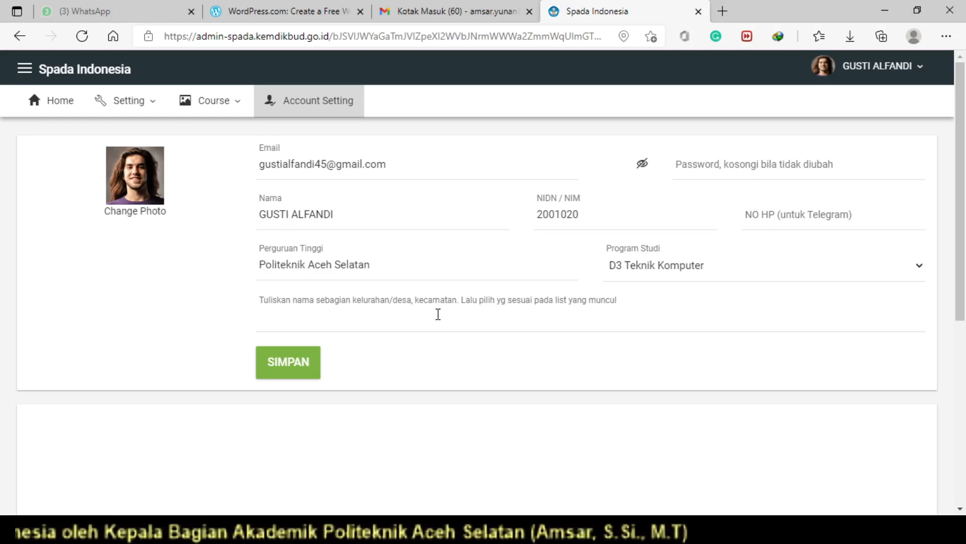
Replace 'Tapaktuan' with 'Aceh Selatan' in the kelurahan/desa search field
{"action": "type", "text": "Tapaktu"}
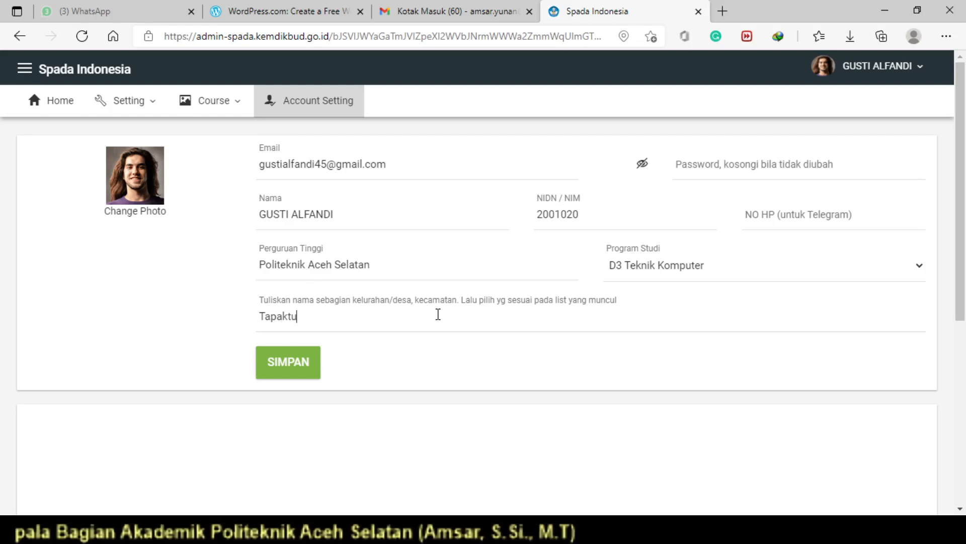
{"action": "type", "text": "an"}
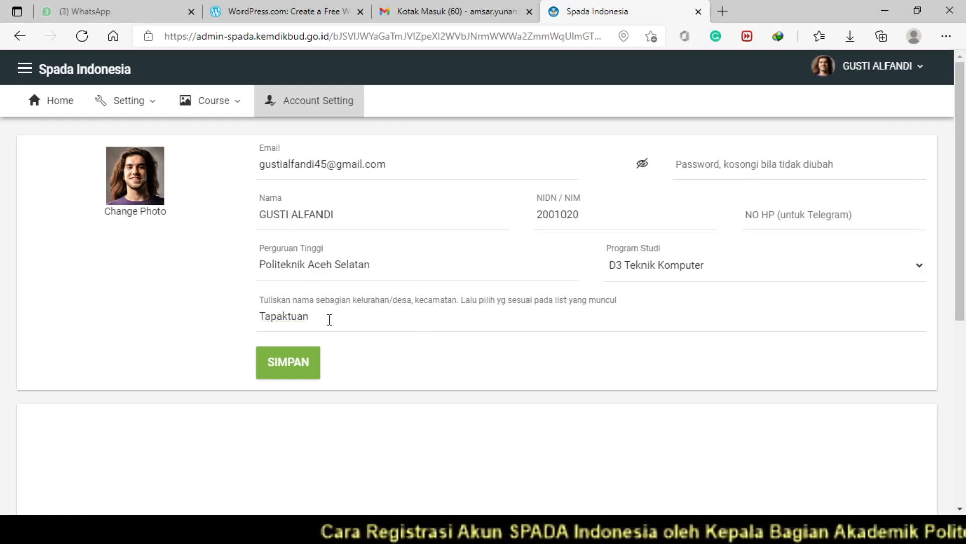
{"action": "key", "text": "BackSpace"}
{"action": "key", "text": "BackSpace"}
{"action": "key", "text": "BackSpace"}
{"action": "key", "text": "BackSpace"}
{"action": "key", "text": "BackSpace"}
{"action": "key", "text": "BackSpace"}
{"action": "key", "text": "BackSpace"}
{"action": "key", "text": "BackSpace"}
{"action": "type", "text": "A"}
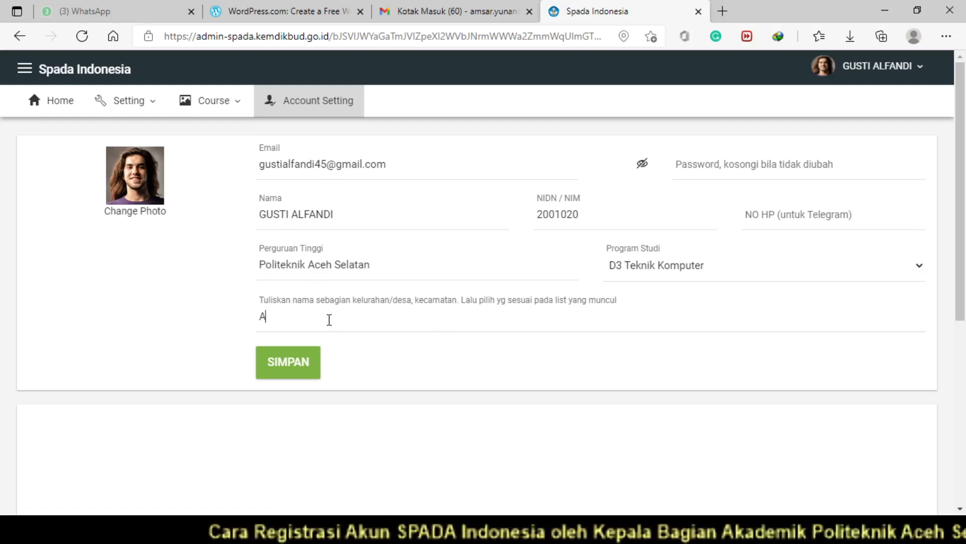
{"action": "type", "text": "ceh "}
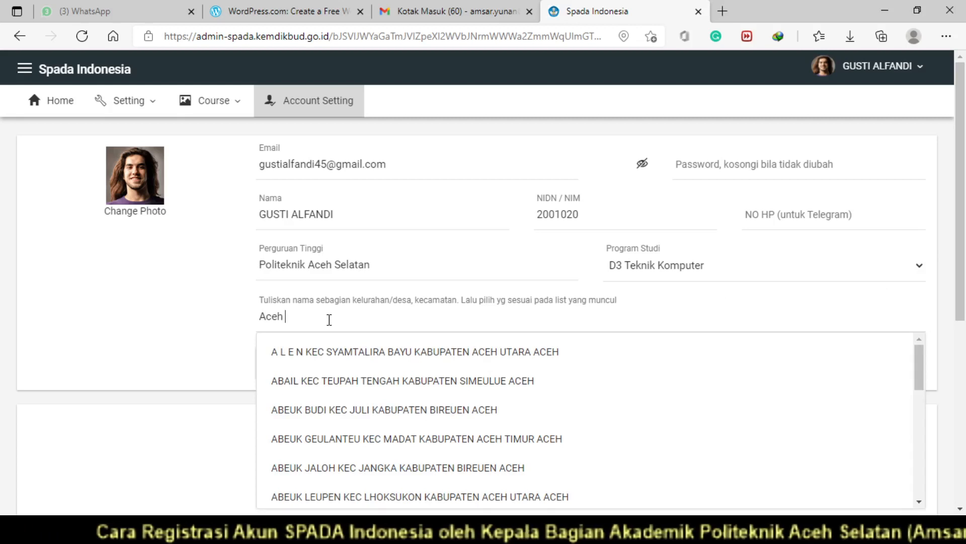
{"action": "type", "text": "Sel"}
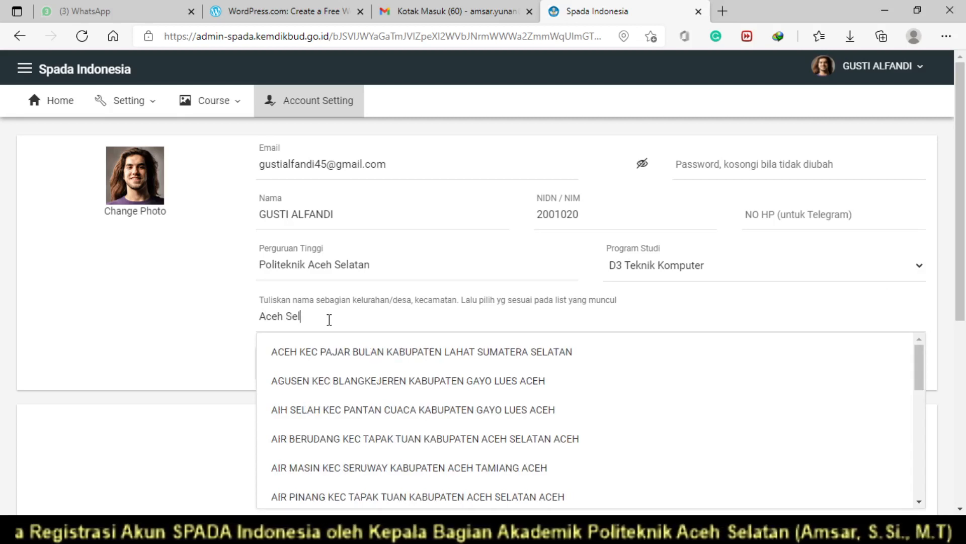
{"action": "type", "text": "ata"}
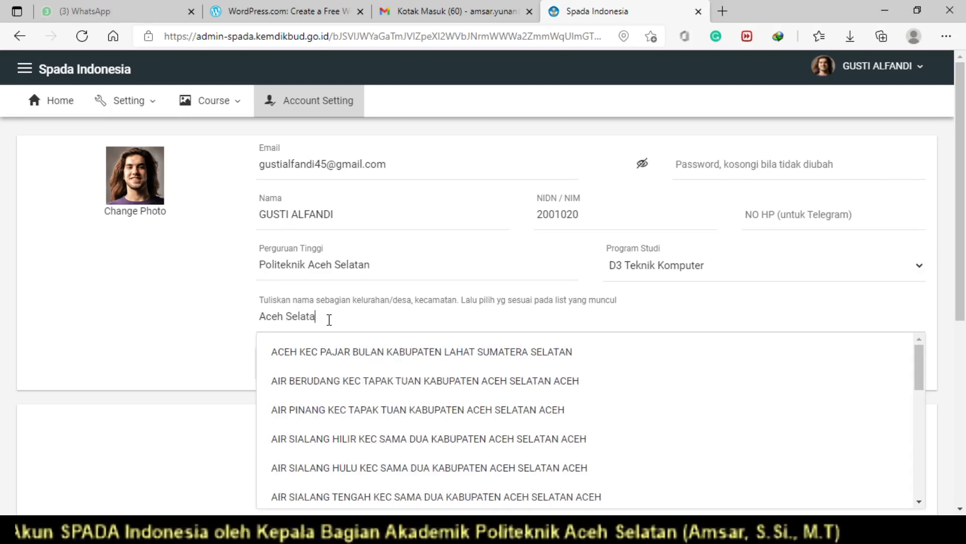
{"action": "type", "text": "n"}
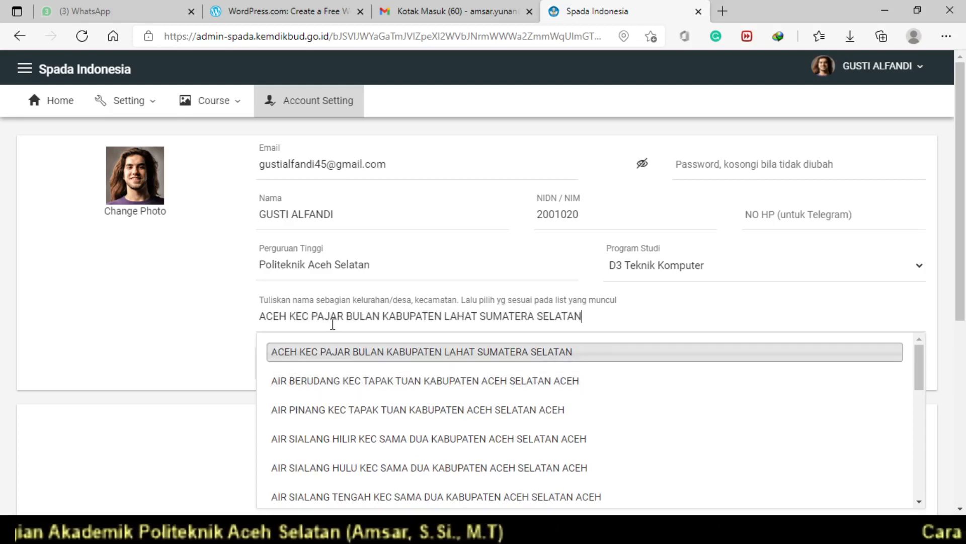
Scroll through the village and district suggestions matching Aceh Selatan
{"action": "scroll", "coordinate": [400, 408], "scroll_direction": "down", "scroll_amount": 6}
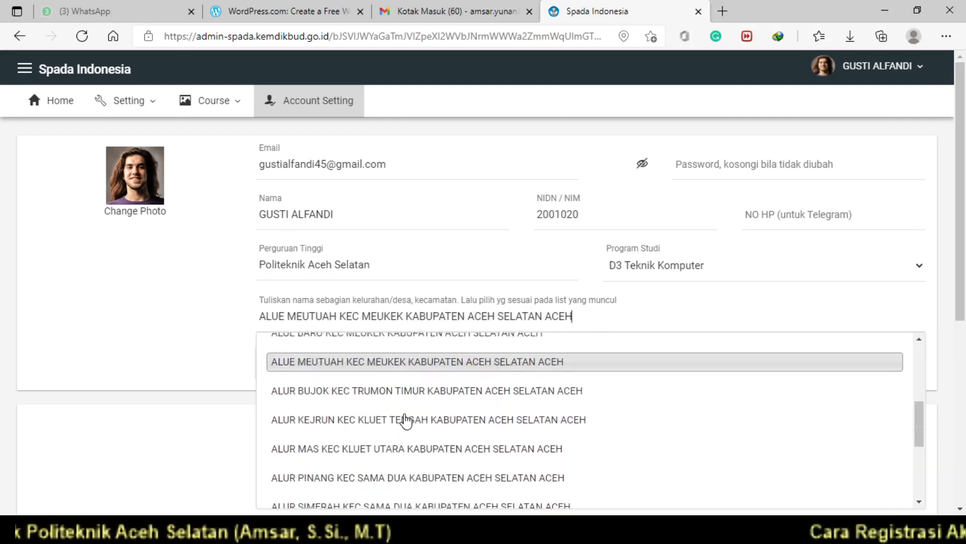
{"action": "scroll", "coordinate": [407, 428], "scroll_direction": "down", "scroll_amount": 4}
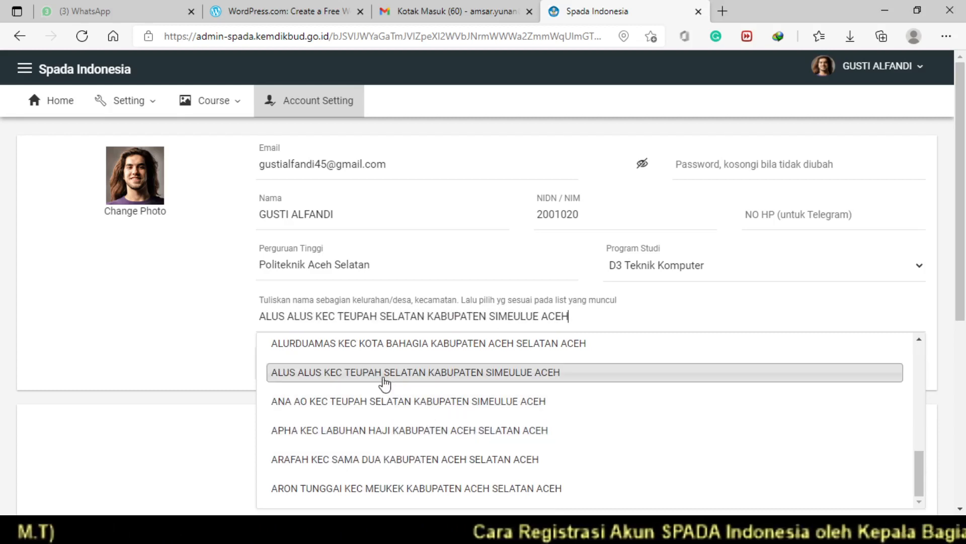
{"action": "scroll", "coordinate": [496, 455], "scroll_direction": "down", "scroll_amount": 3}
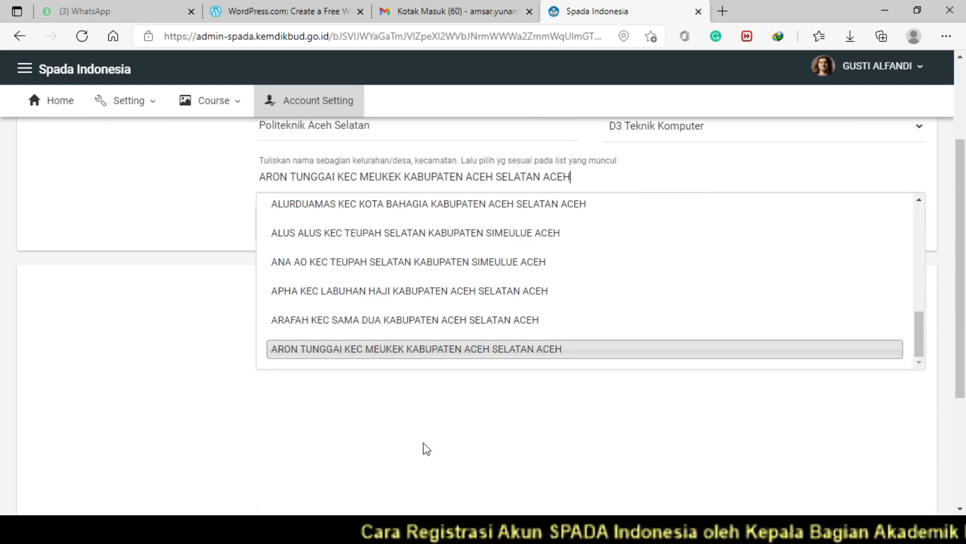
{"action": "scroll", "coordinate": [463, 347], "scroll_direction": "up", "scroll_amount": 2}
{"action": "scroll", "coordinate": [463, 343], "scroll_direction": "up", "scroll_amount": 1}
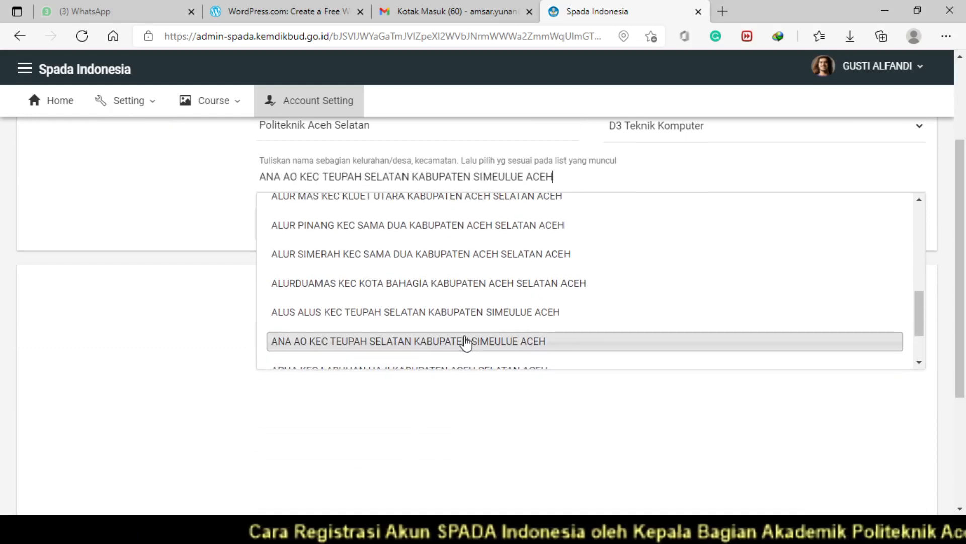
{"action": "scroll", "coordinate": [460, 325], "scroll_direction": "up", "scroll_amount": 1}
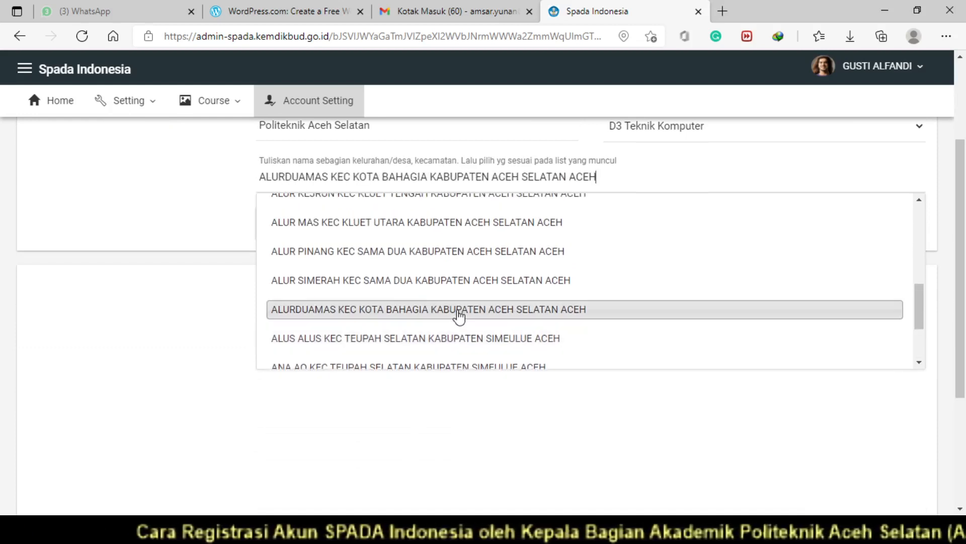
{"action": "scroll", "coordinate": [436, 286], "scroll_direction": "up", "scroll_amount": 4}
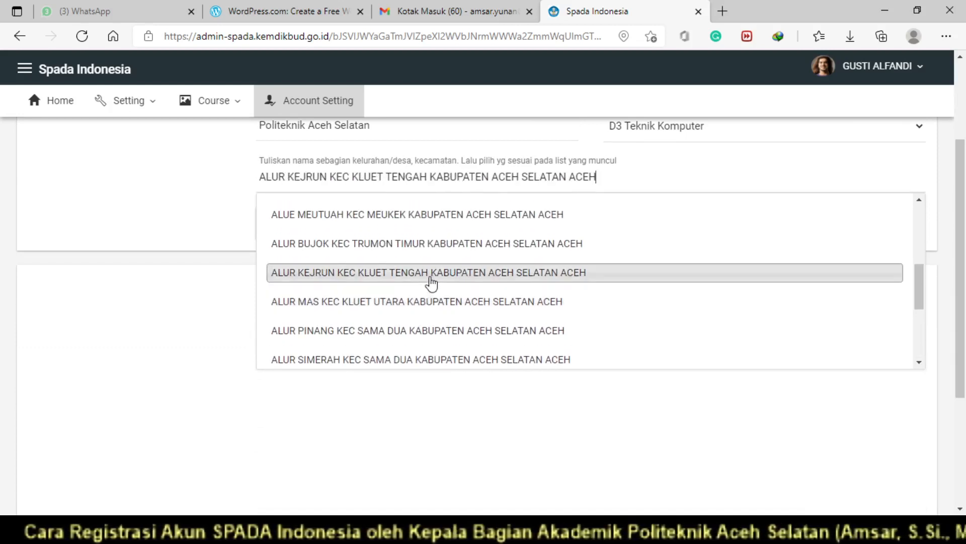
{"action": "scroll", "coordinate": [423, 278], "scroll_direction": "up", "scroll_amount": 5}
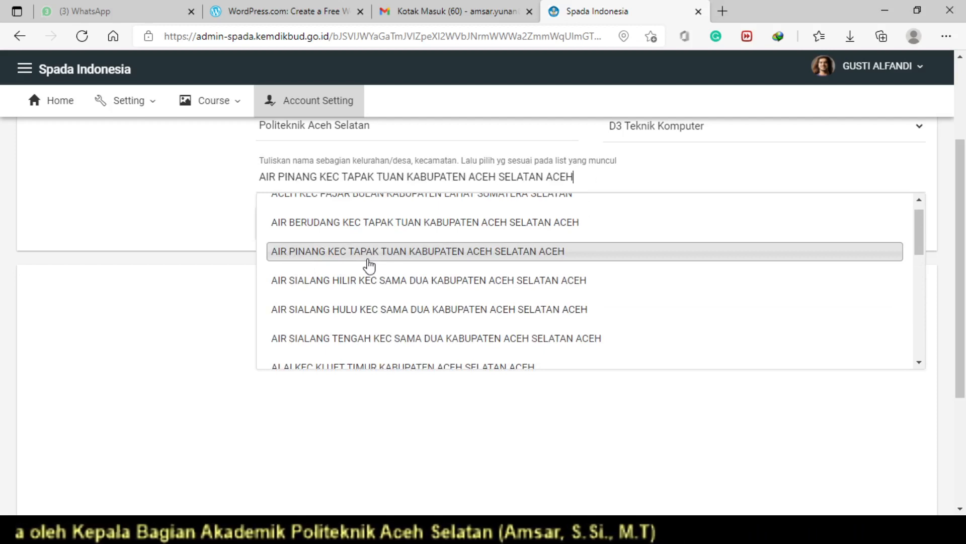
{"action": "scroll", "coordinate": [369, 265], "scroll_direction": "up", "scroll_amount": 3}
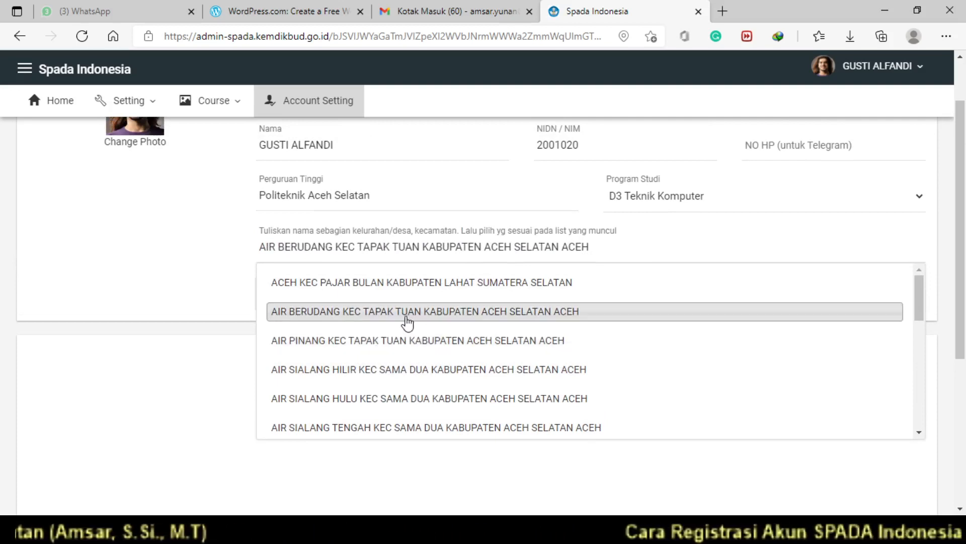
{"action": "scroll", "coordinate": [405, 332], "scroll_direction": "down", "scroll_amount": 1}
{"action": "scroll", "coordinate": [407, 337], "scroll_direction": "down", "scroll_amount": 5}
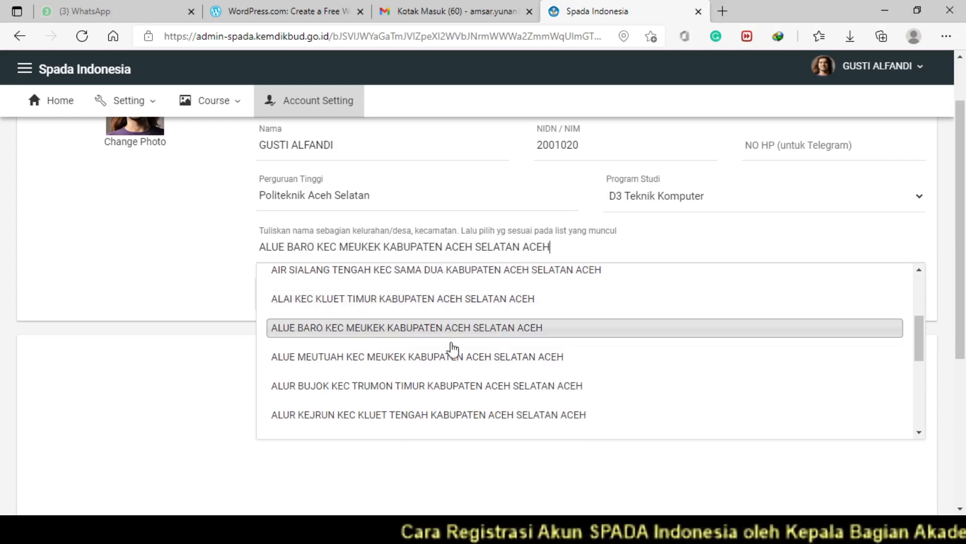
{"action": "scroll", "coordinate": [455, 354], "scroll_direction": "down", "scroll_amount": 2}
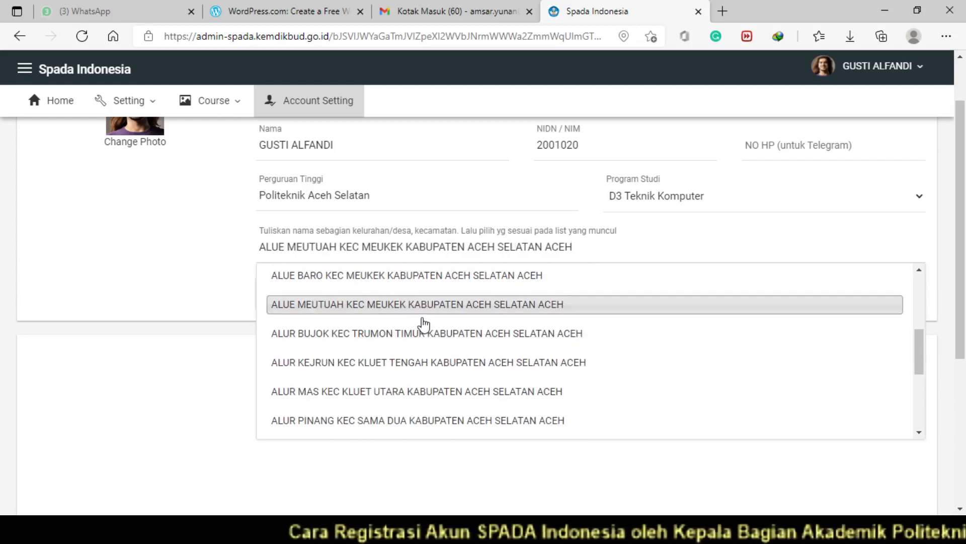
{"action": "scroll", "coordinate": [430, 322], "scroll_direction": "up", "scroll_amount": 7}
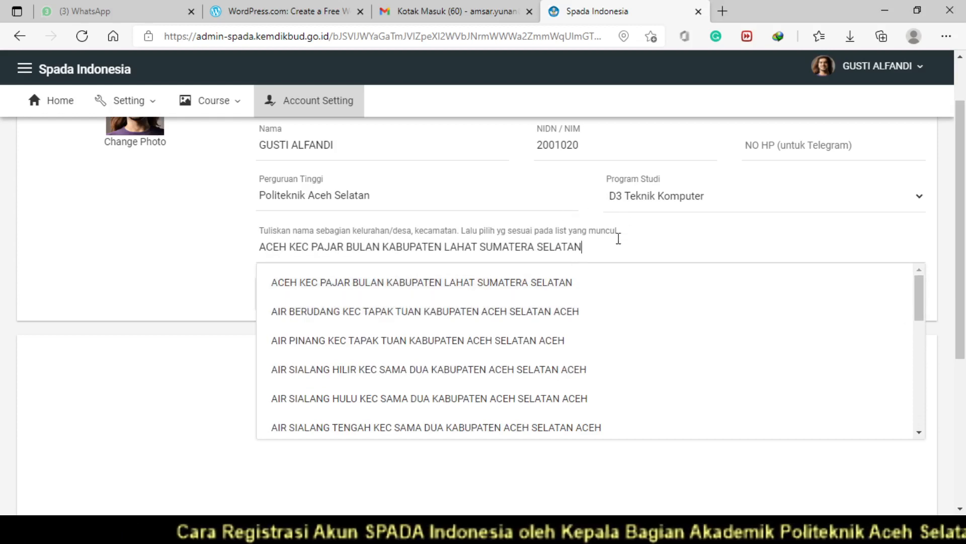
Replace the location with 'jambo apha' and pick JAMBO APHA KEC TAPAK TUAN KABUPATEN ACEH SELATAN ACEH
{"action": "left_click_drag", "start_coordinate": [589, 248], "coordinate": [231, 255]}
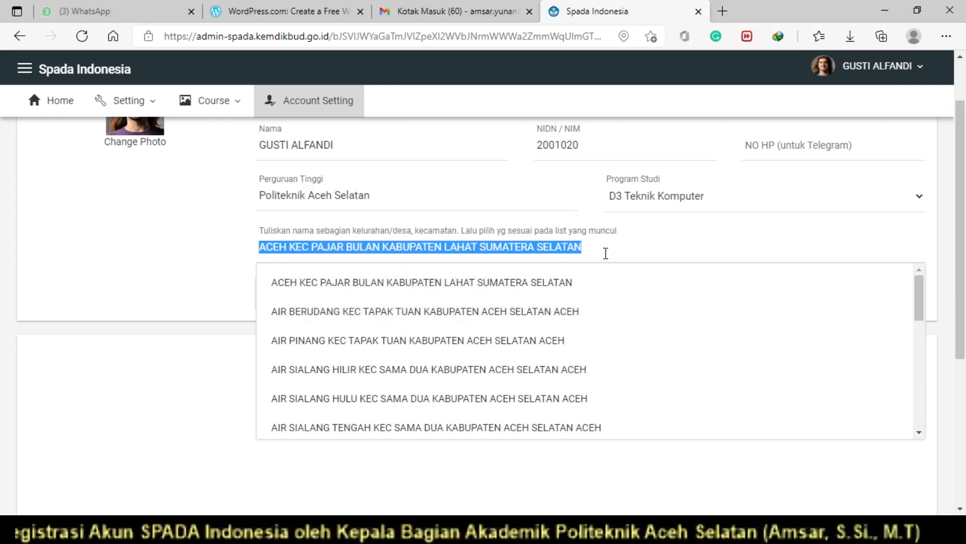
{"action": "type", "text": "j"}
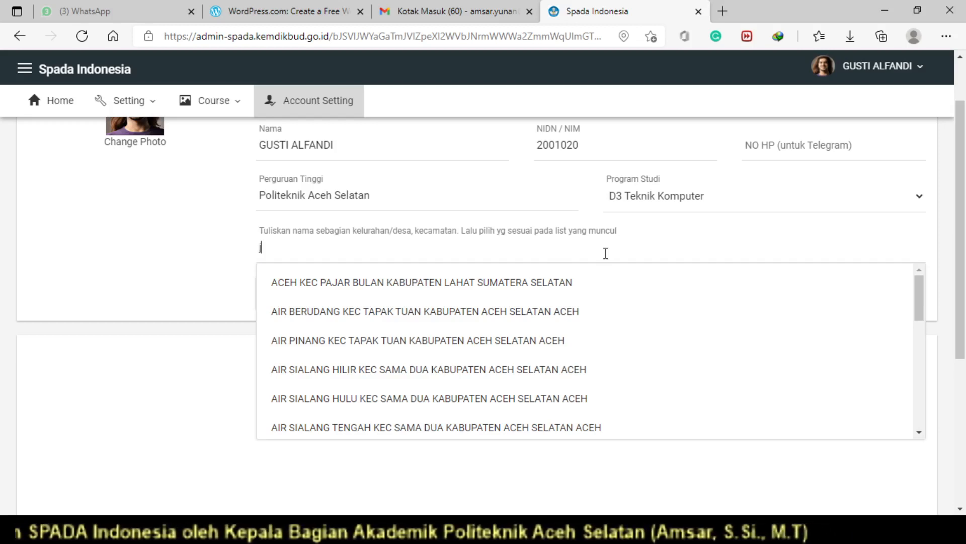
{"action": "type", "text": "ambo "}
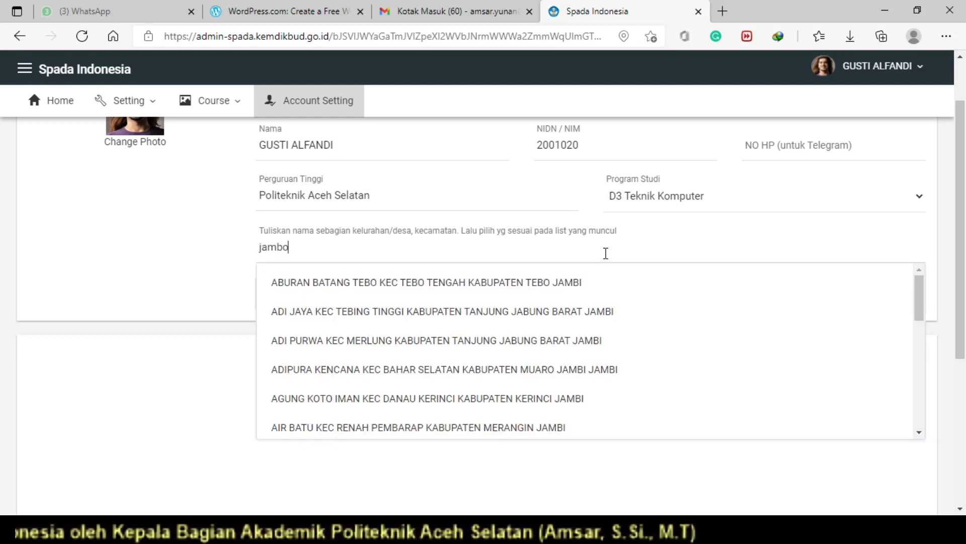
{"action": "type", "text": "a"}
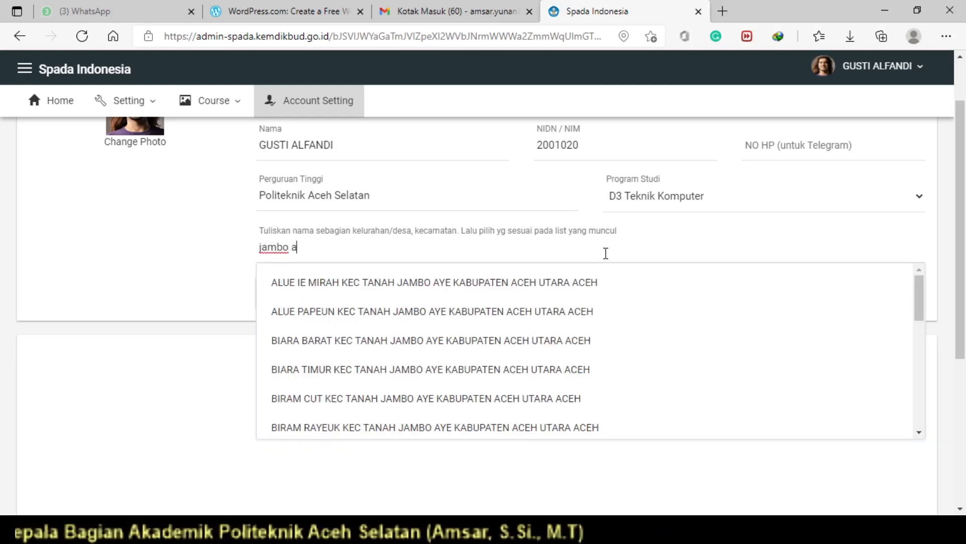
{"action": "type", "text": "pha"}
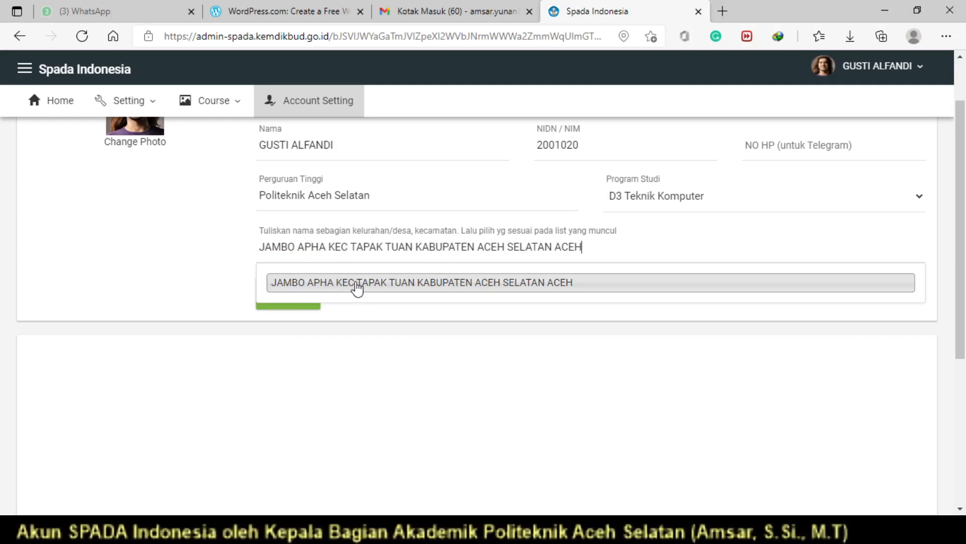
{"action": "left_click", "coordinate": [357, 283]}
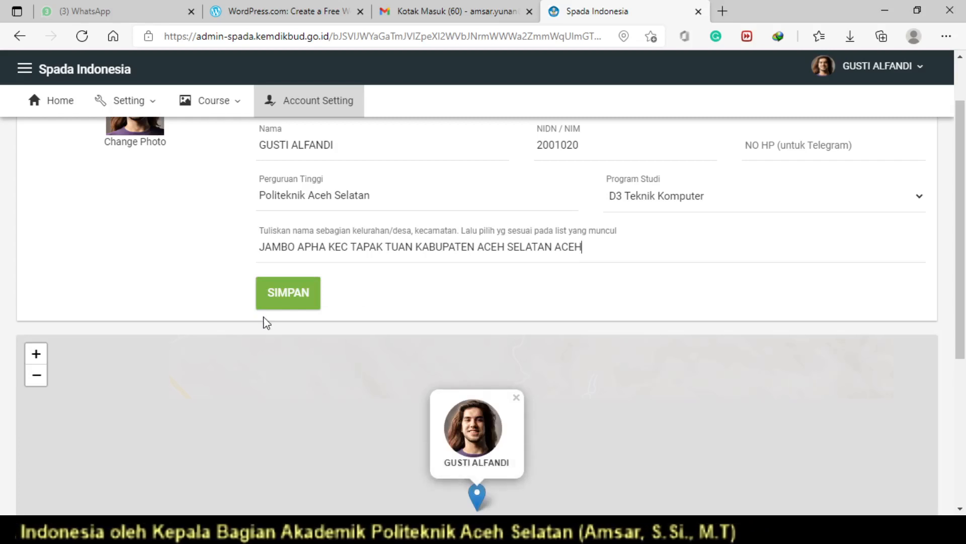
Check the Jambo Apha pin on the map, then save the profile with SIMPAN
{"action": "scroll", "coordinate": [552, 468], "scroll_direction": "down", "scroll_amount": 3}
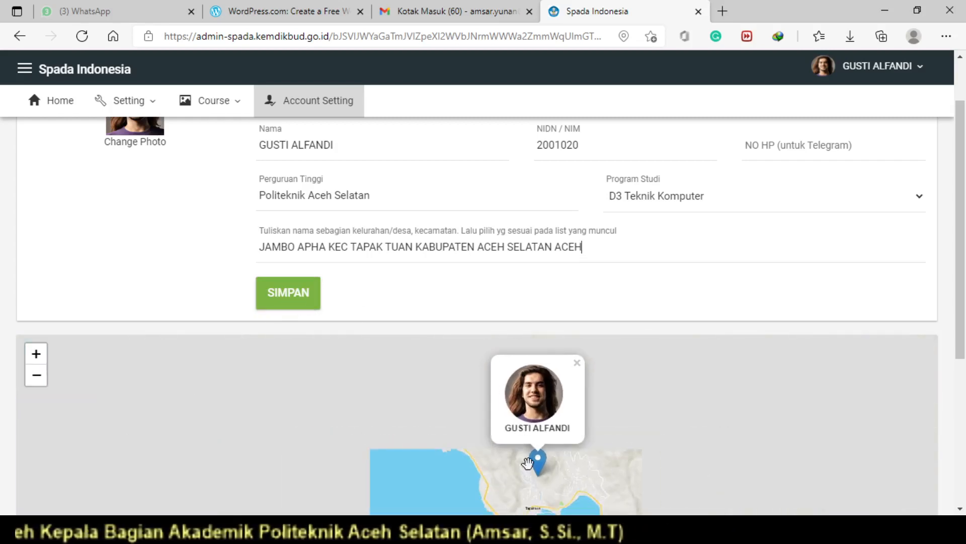
{"action": "scroll", "coordinate": [565, 444], "scroll_direction": "up", "scroll_amount": 5}
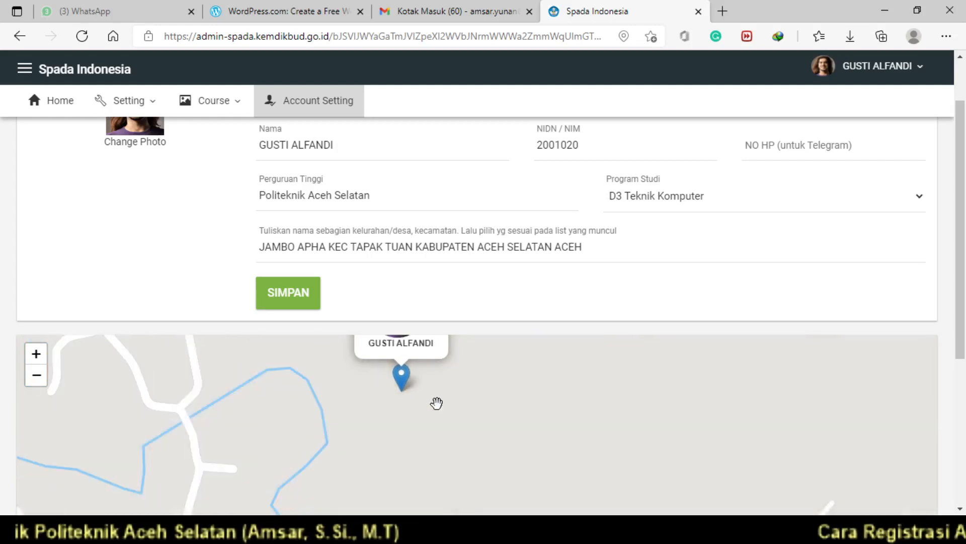
{"action": "left_click_drag", "start_coordinate": [435, 403], "coordinate": [471, 483]}
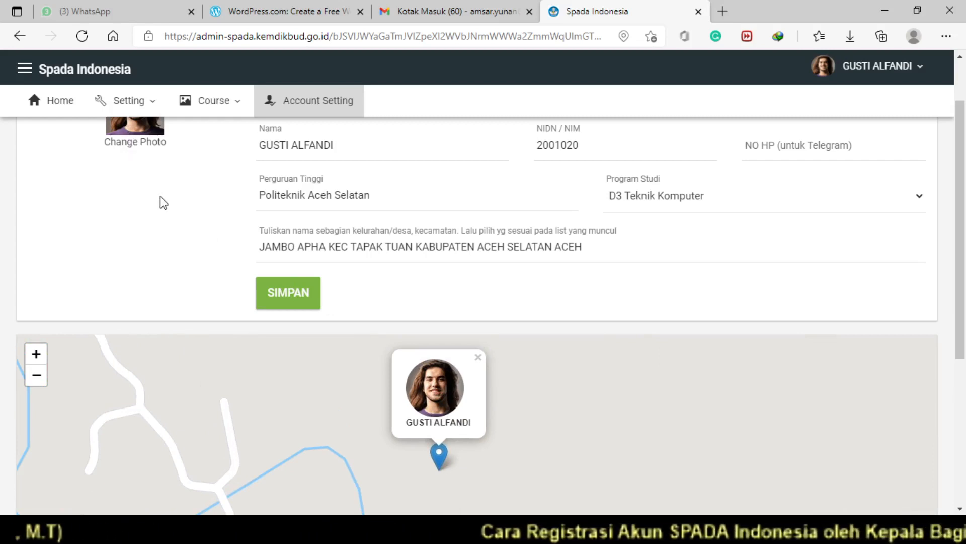
{"action": "scroll", "coordinate": [162, 206], "scroll_direction": "down", "scroll_amount": 1}
{"action": "scroll", "coordinate": [365, 244], "scroll_direction": "up", "scroll_amount": 2}
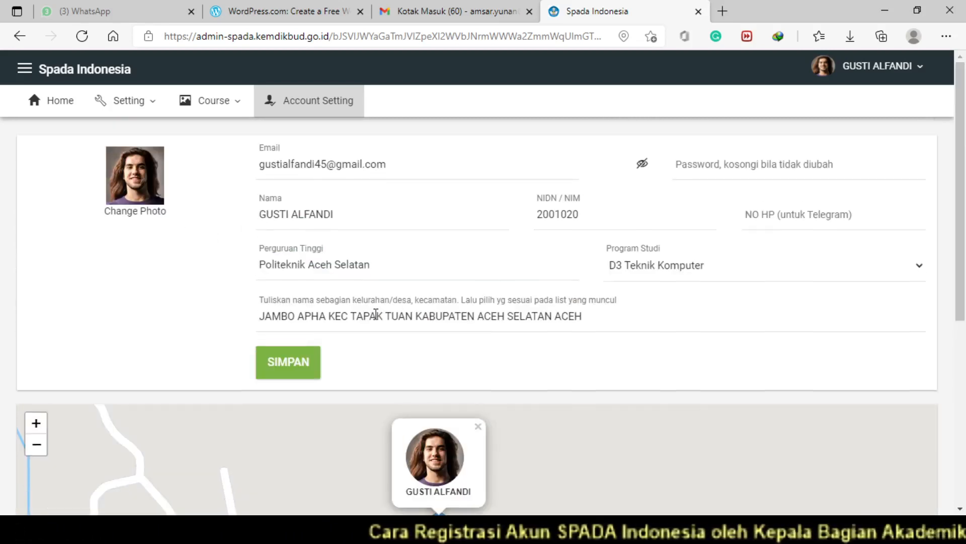
{"action": "left_click", "coordinate": [302, 368]}
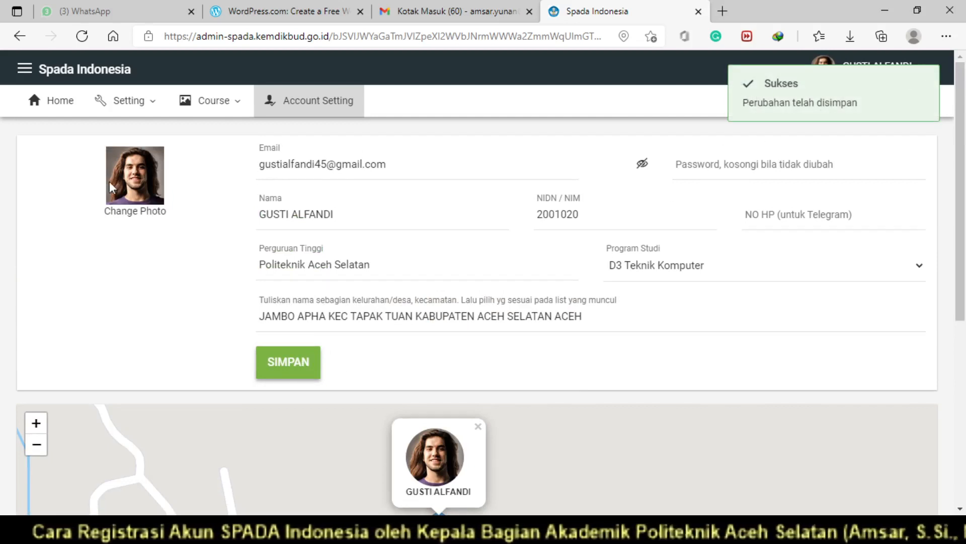
Choose a new image file and confirm it as the profile photo
{"action": "left_click", "coordinate": [145, 221]}
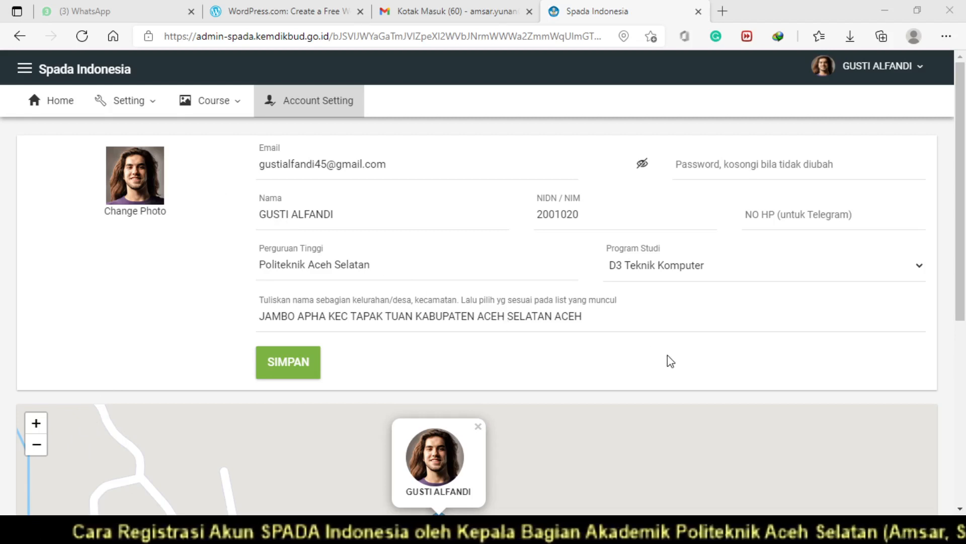
{"action": "left_click", "coordinate": [844, 493]}
{"action": "mouse_move", "coordinate": [127, 246]}
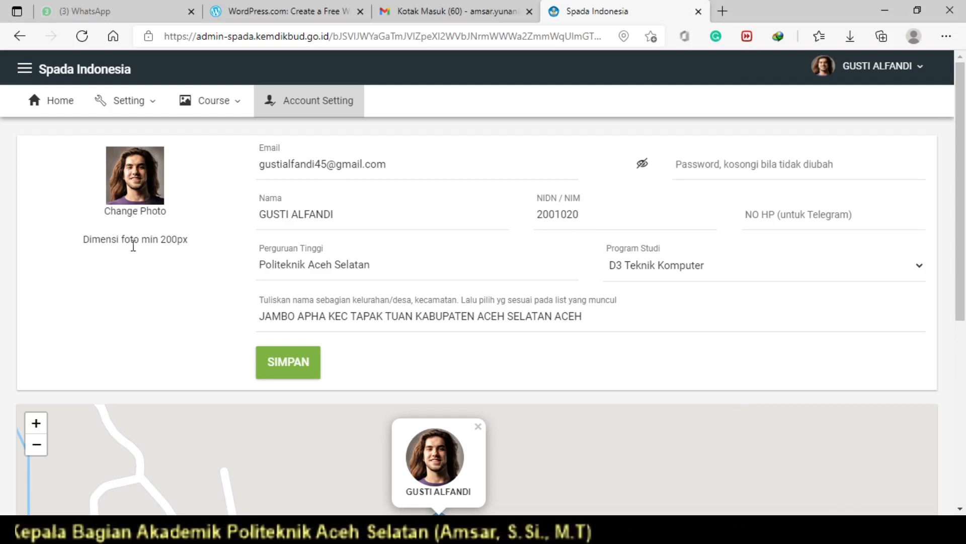
{"action": "left_click", "coordinate": [134, 211]}
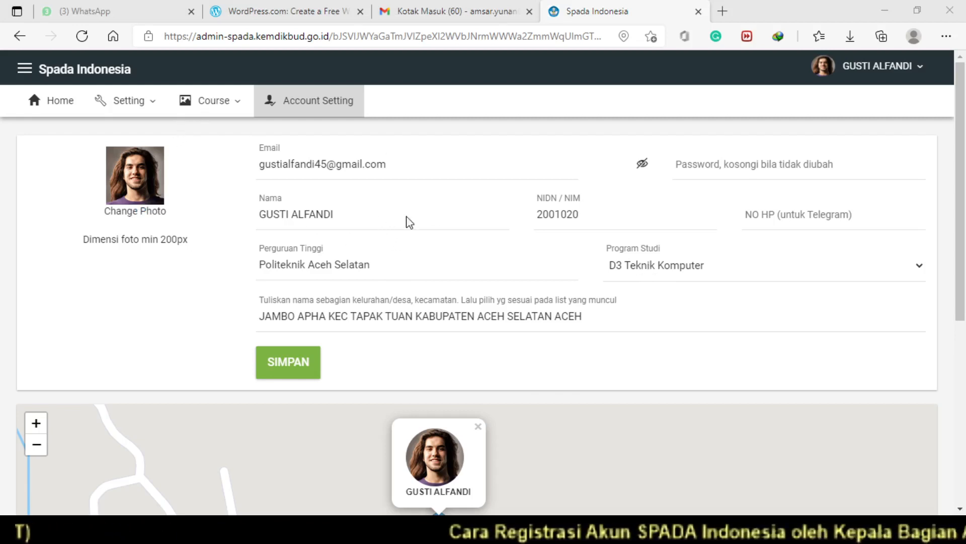
{"action": "left_click", "coordinate": [853, 497]}
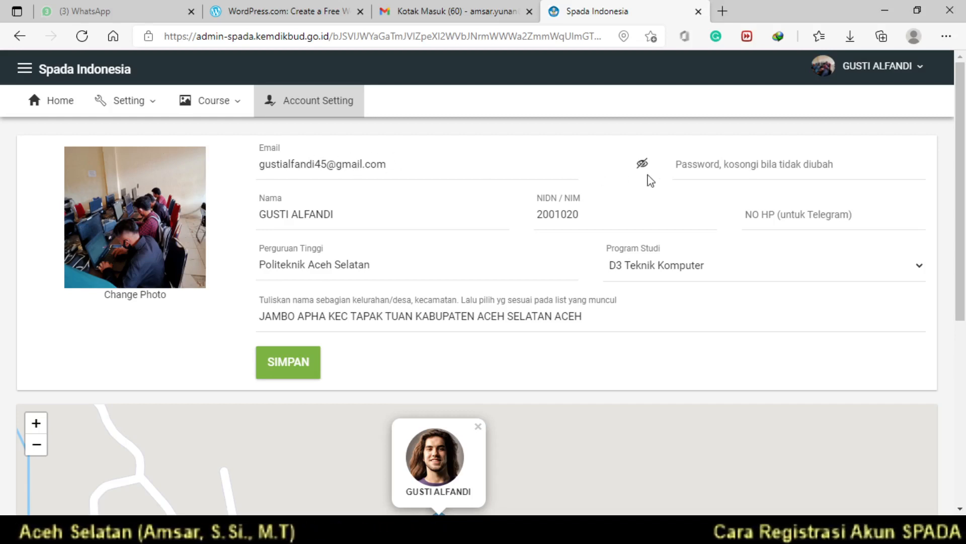
Leave the password unchanged, save the profile, and return to the dashboard home
{"action": "left_click", "coordinate": [694, 169]}
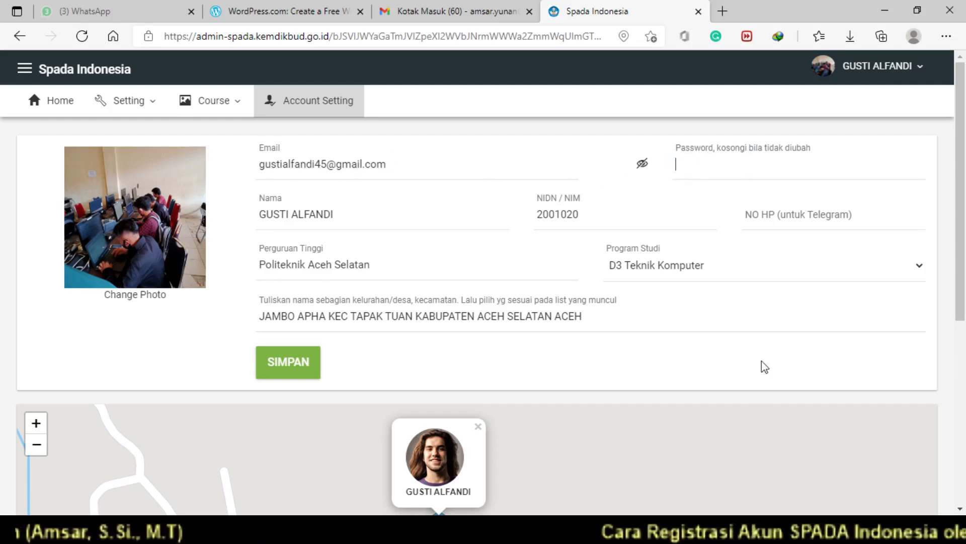
{"action": "left_click", "coordinate": [759, 382]}
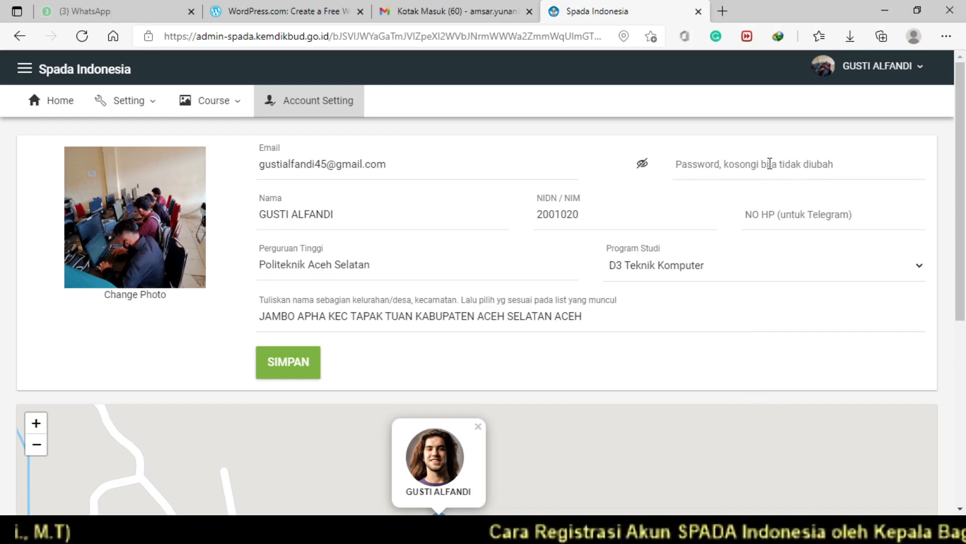
{"action": "left_click", "coordinate": [317, 373]}
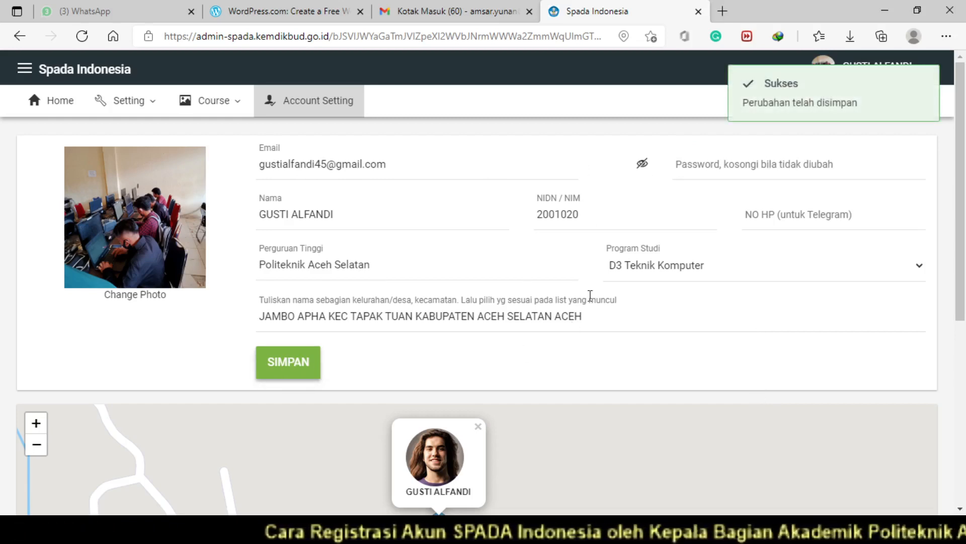
{"action": "left_click", "coordinate": [69, 97]}
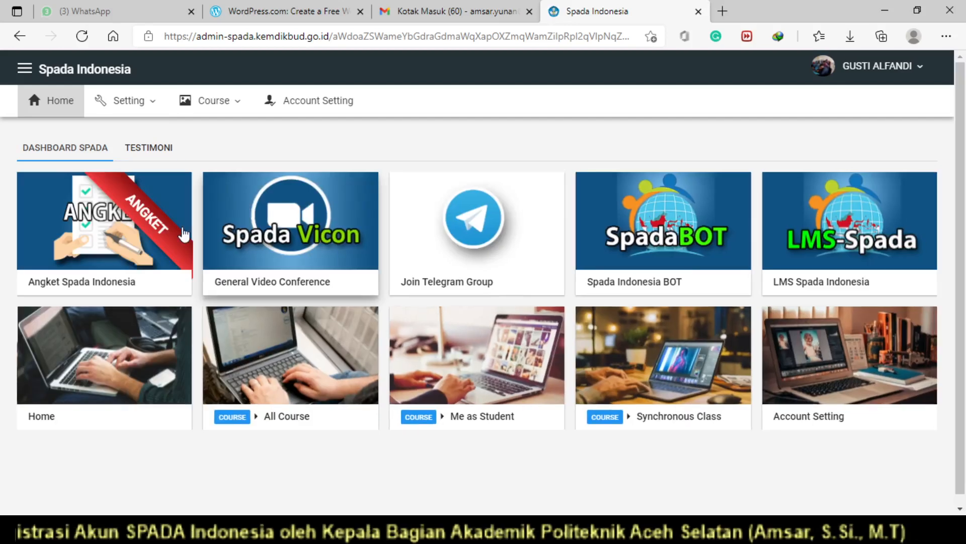
Open the Angket Spada Indonesia questionnaire card from the dashboard
{"action": "left_click", "coordinate": [90, 228]}
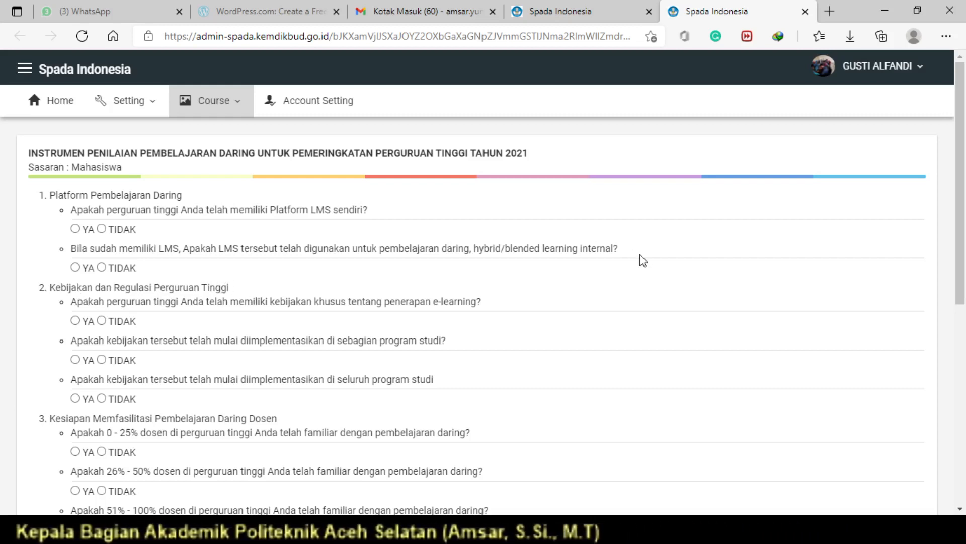
Answer YA to owning an LMS, using it for learning, and having an e-learning policy
{"action": "scroll", "coordinate": [643, 317], "scroll_direction": "down", "scroll_amount": 3}
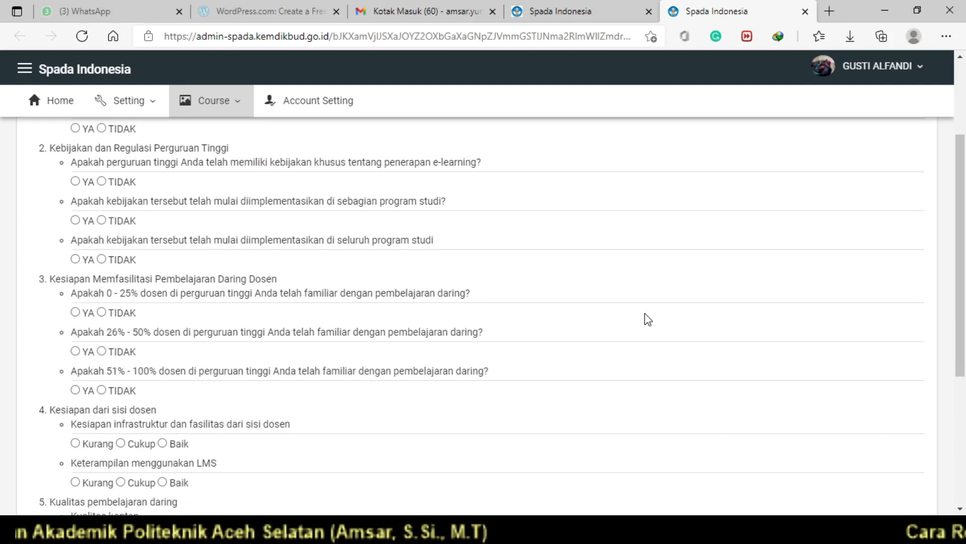
{"action": "scroll", "coordinate": [644, 313], "scroll_direction": "up", "scroll_amount": 3}
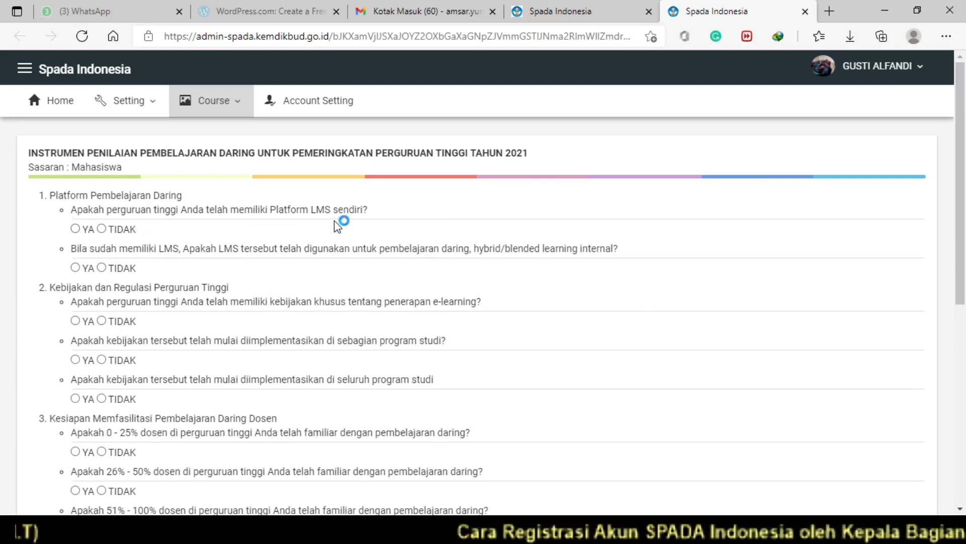
{"action": "left_click", "coordinate": [76, 229]}
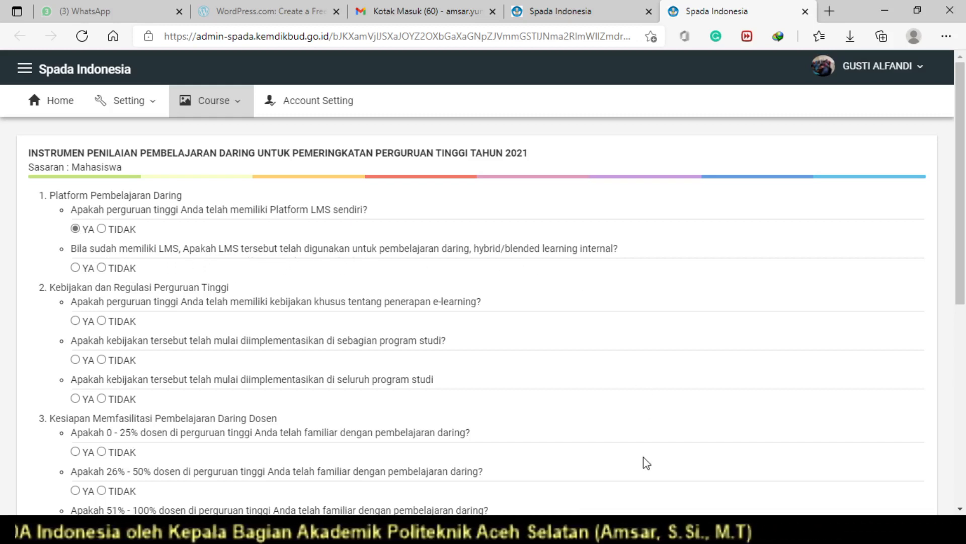
{"action": "left_click", "coordinate": [755, 530]}
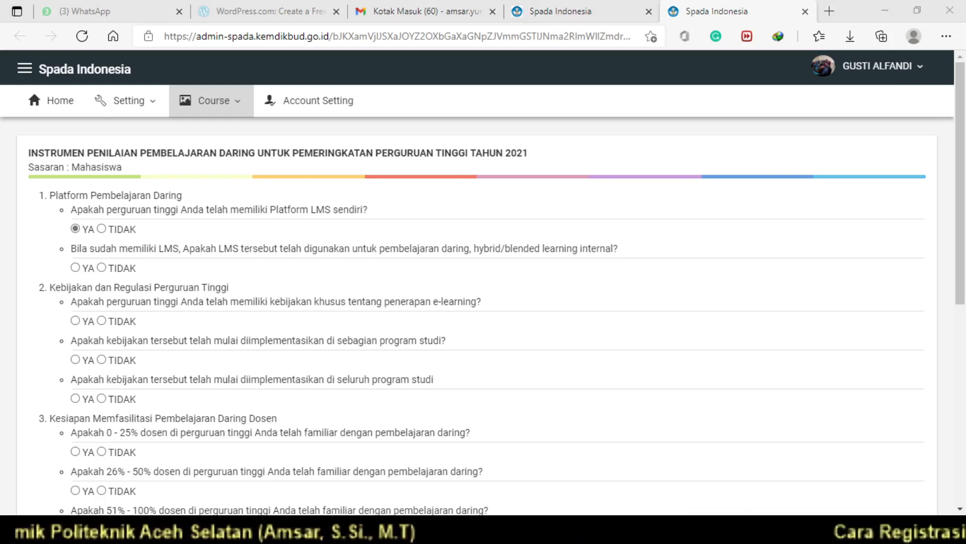
{"action": "left_click", "coordinate": [720, 531]}
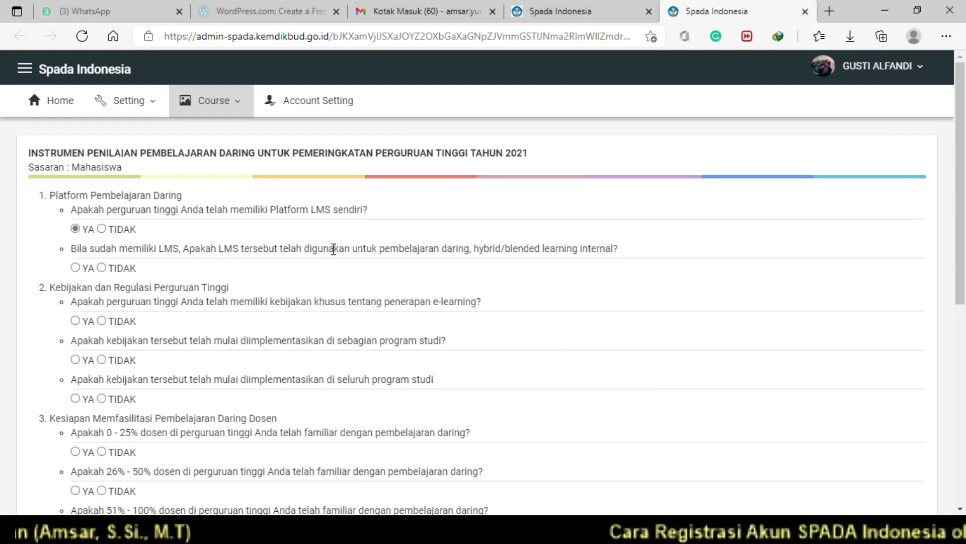
{"action": "left_click", "coordinate": [75, 267]}
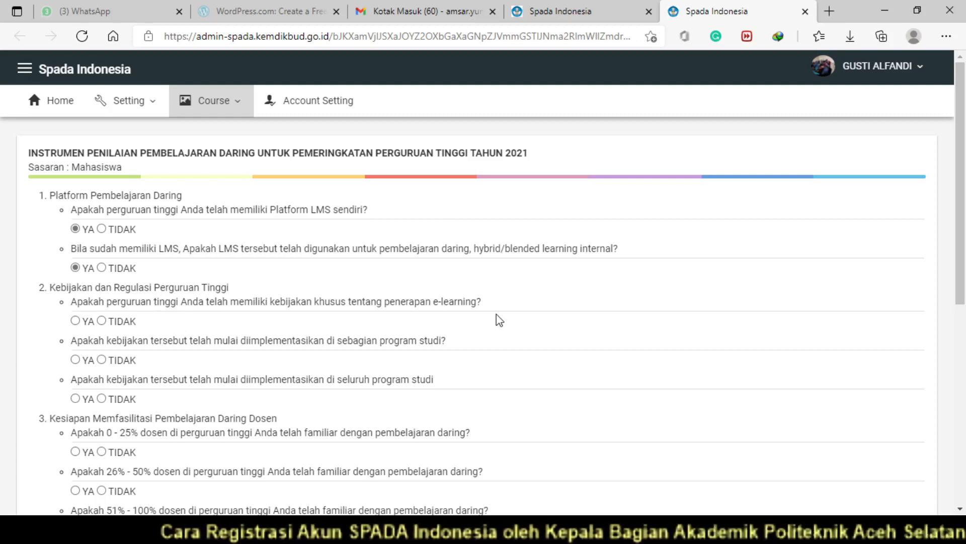
{"action": "scroll", "coordinate": [504, 320], "scroll_direction": "down", "scroll_amount": 1}
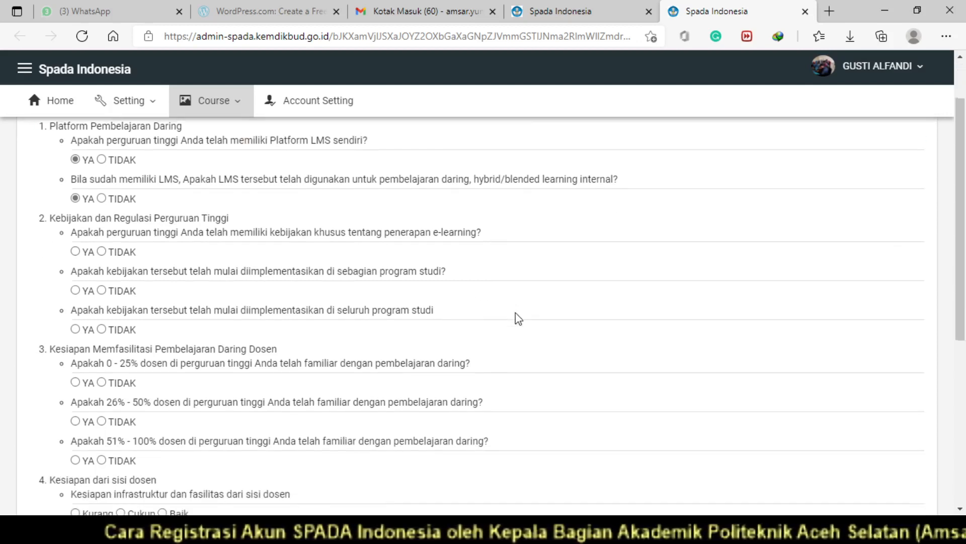
{"action": "left_click", "coordinate": [75, 251]}
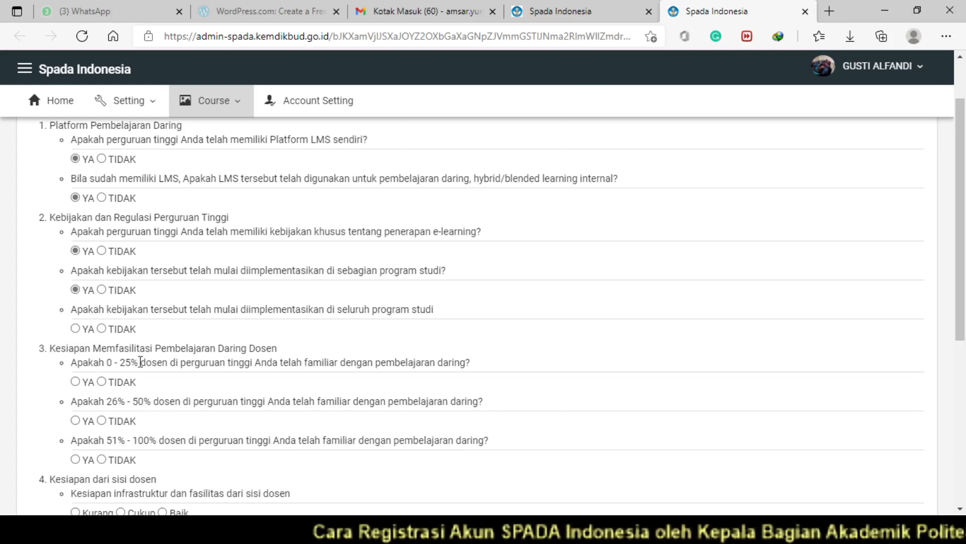
{"action": "scroll", "coordinate": [383, 343], "scroll_direction": "down", "scroll_amount": 2}
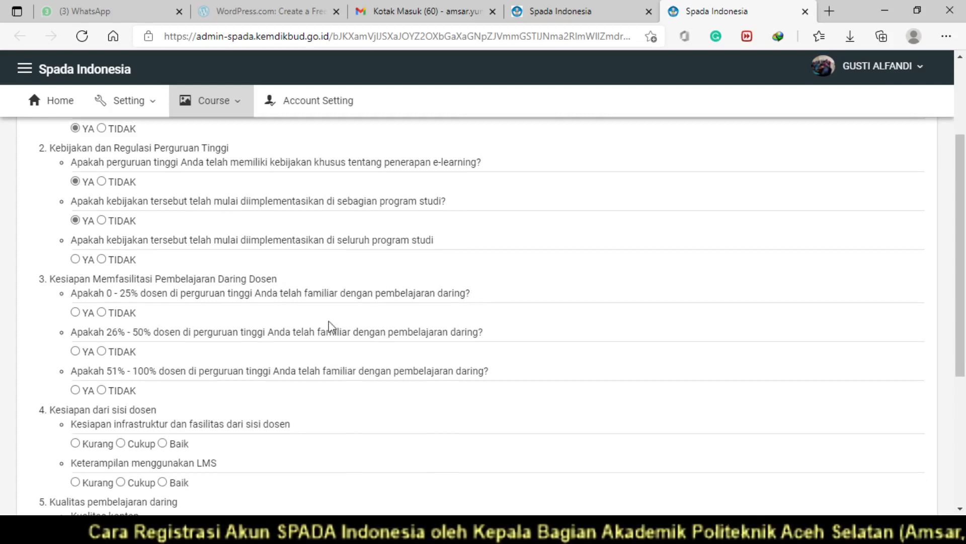
{"action": "scroll", "coordinate": [586, 381], "scroll_direction": "up", "scroll_amount": 3}
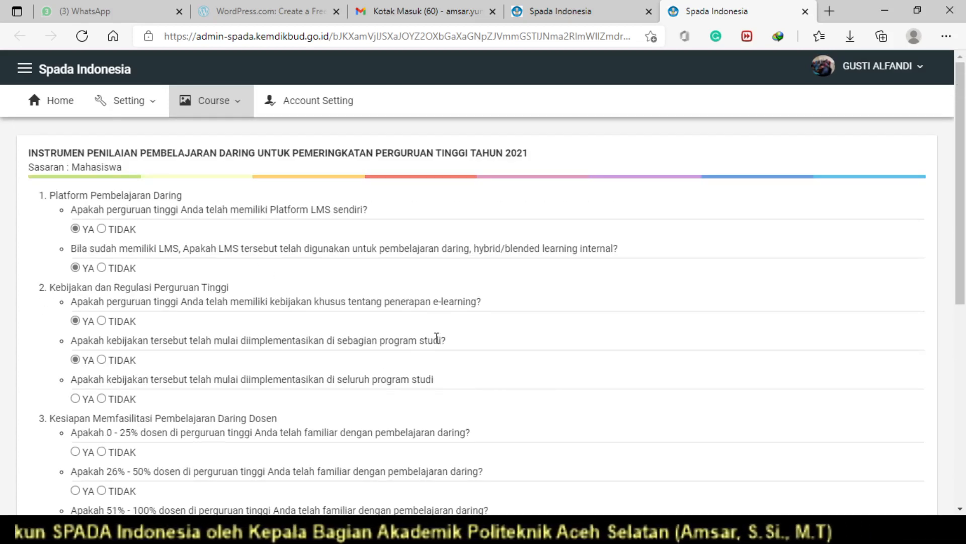
{"action": "scroll", "coordinate": [606, 385], "scroll_direction": "down", "scroll_amount": 3}
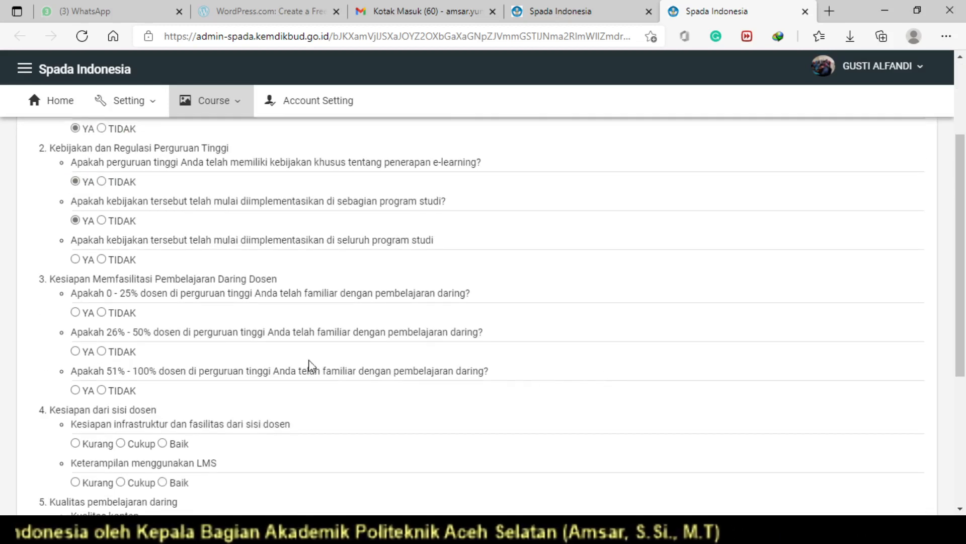
{"action": "scroll", "coordinate": [244, 410], "scroll_direction": "down", "scroll_amount": 2}
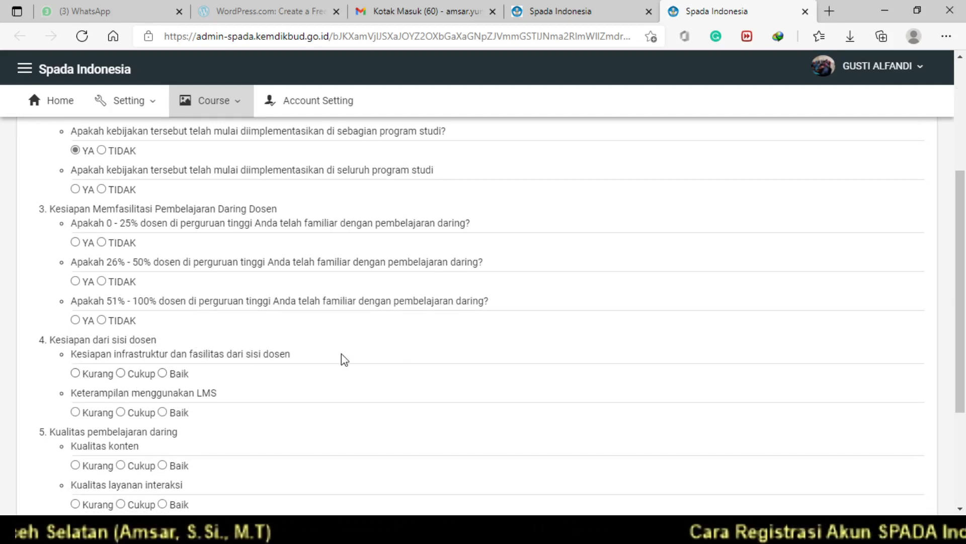
{"action": "scroll", "coordinate": [208, 445], "scroll_direction": "down", "scroll_amount": 3}
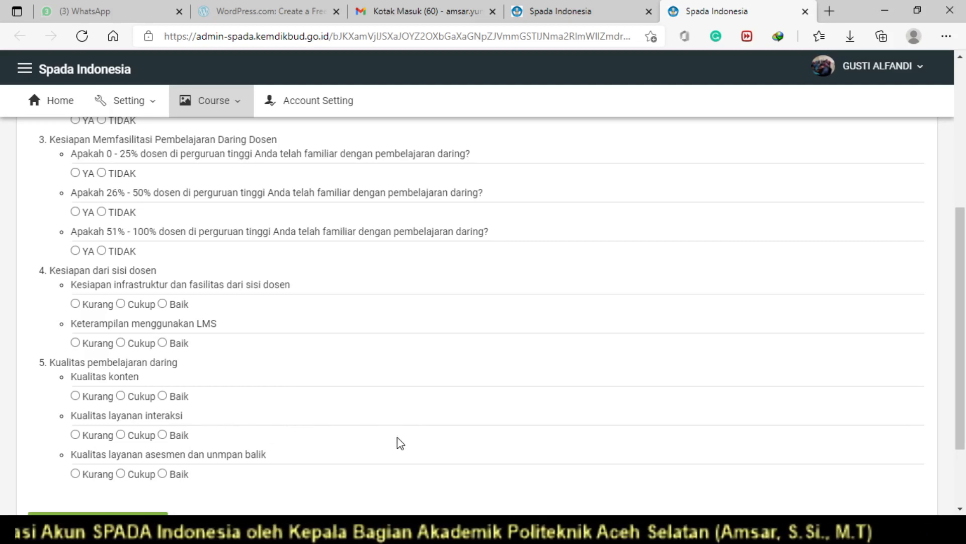
{"action": "scroll", "coordinate": [406, 444], "scroll_direction": "down", "scroll_amount": 2}
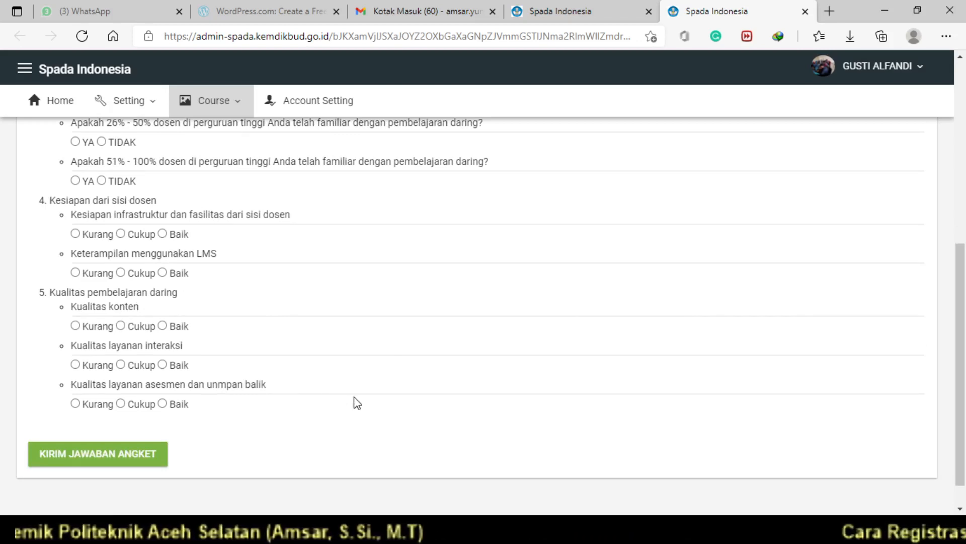
{"action": "scroll", "coordinate": [352, 401], "scroll_direction": "up", "scroll_amount": 6}
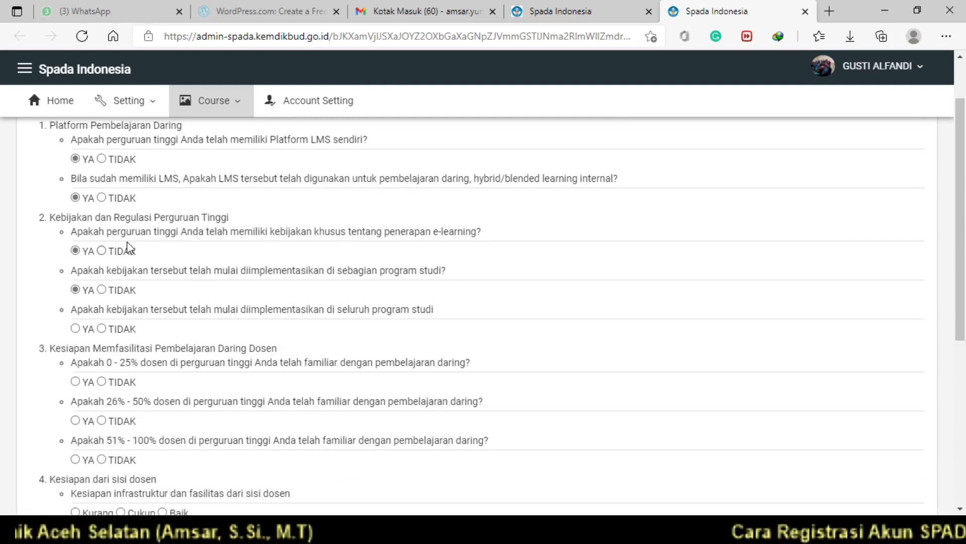
Switch questions 1a and 1b to TIDAK, then go back to the dashboard home
{"action": "left_click", "coordinate": [101, 159]}
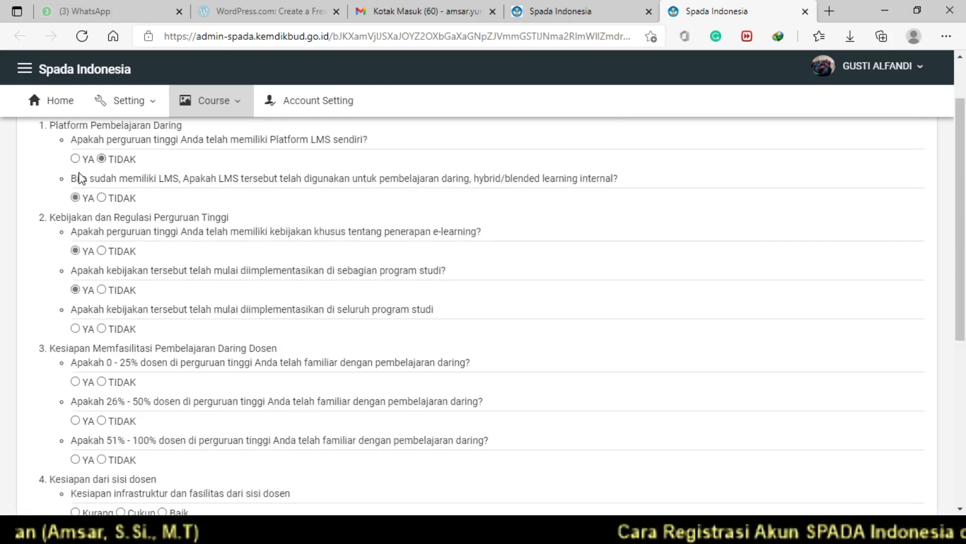
{"action": "left_click", "coordinate": [102, 198]}
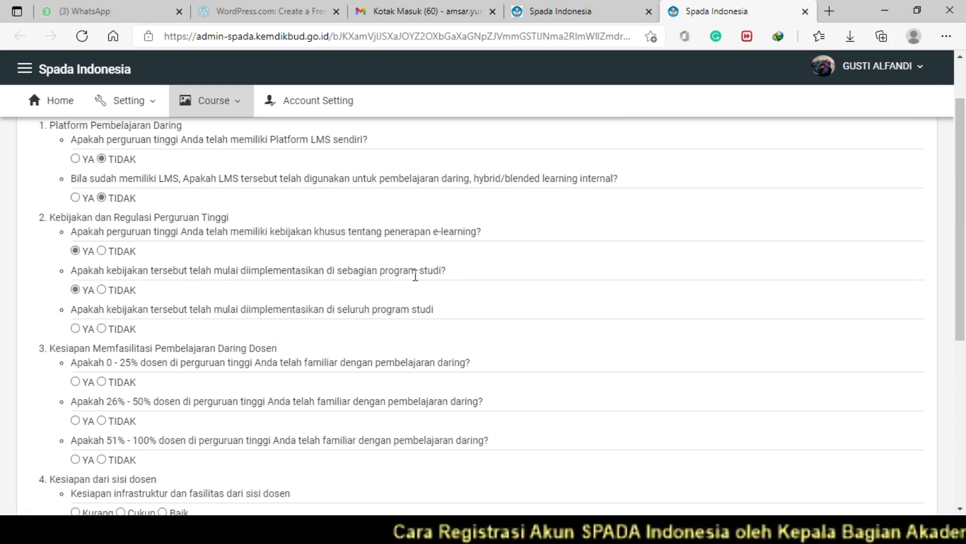
{"action": "scroll", "coordinate": [511, 298], "scroll_direction": "down", "scroll_amount": 6}
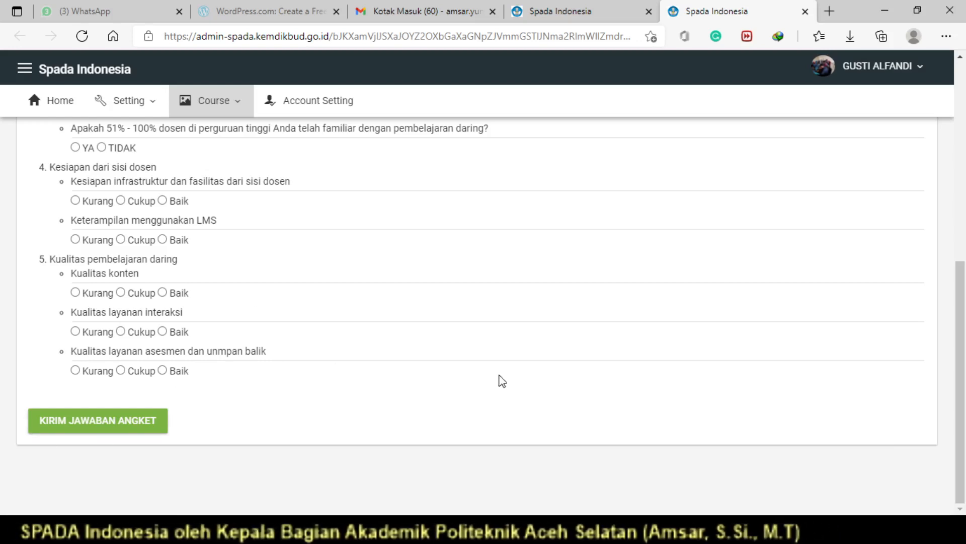
{"action": "scroll", "coordinate": [517, 325], "scroll_direction": "up", "scroll_amount": 2}
{"action": "scroll", "coordinate": [494, 345], "scroll_direction": "up", "scroll_amount": 6}
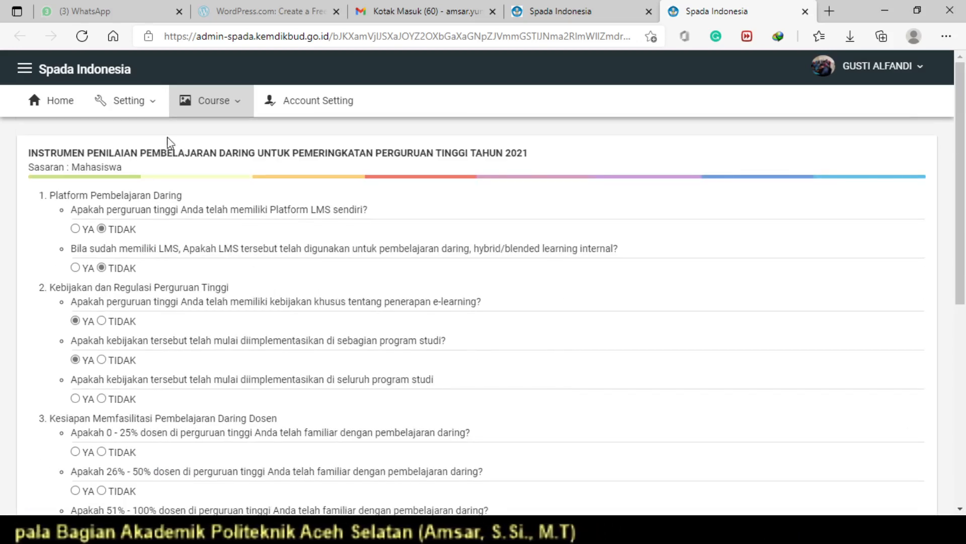
{"action": "left_click", "coordinate": [57, 104]}
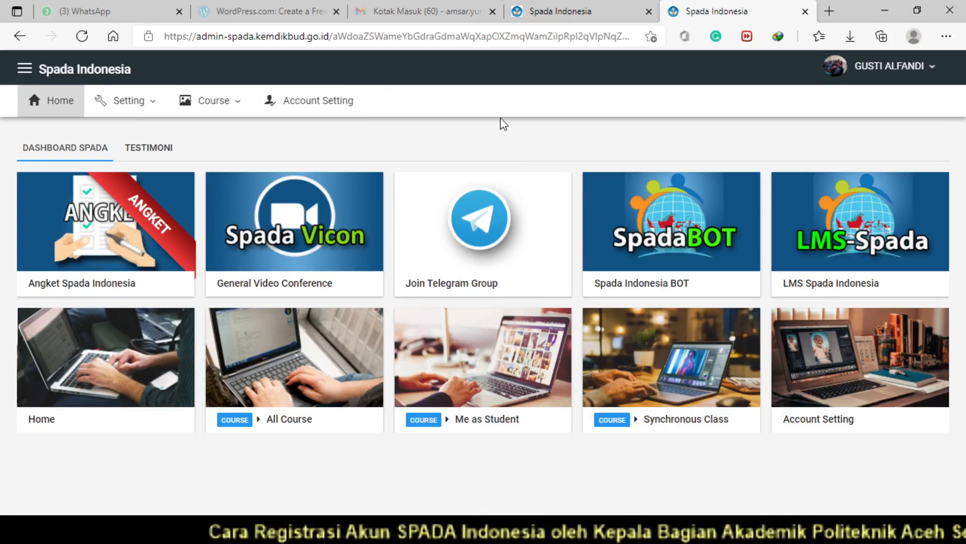
Open the Setting menu, then choose Logout from the user-name account menu
{"action": "left_click", "coordinate": [154, 105]}
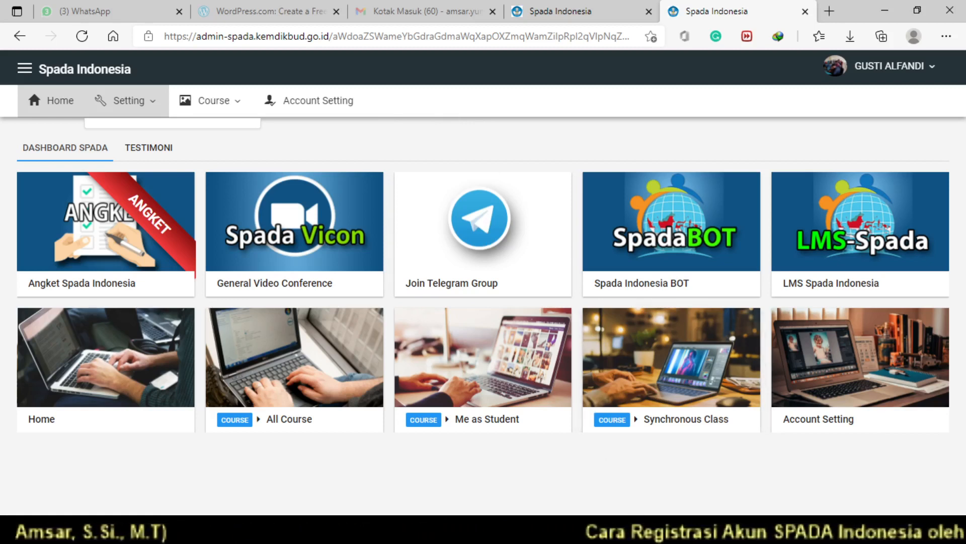
{"action": "left_click", "coordinate": [650, 533]}
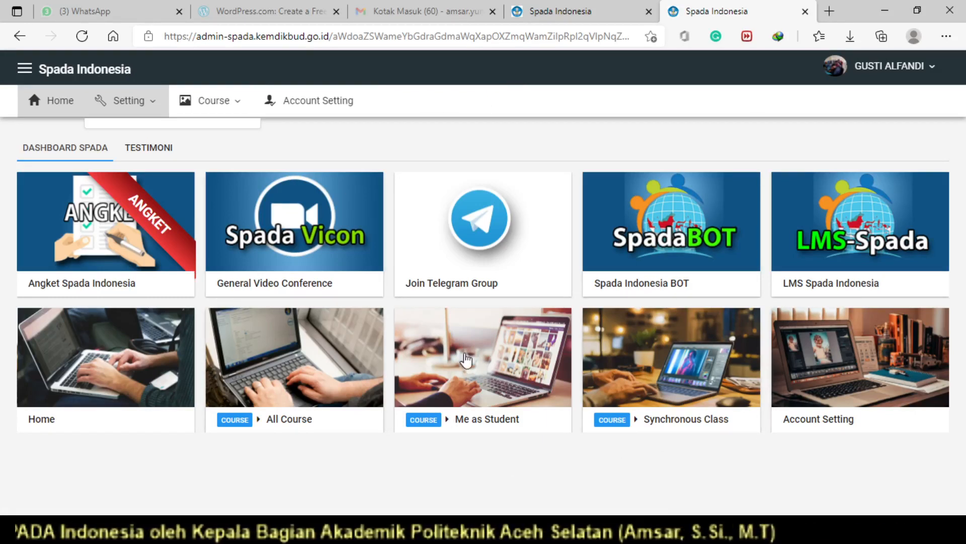
{"action": "left_click", "coordinate": [937, 65]}
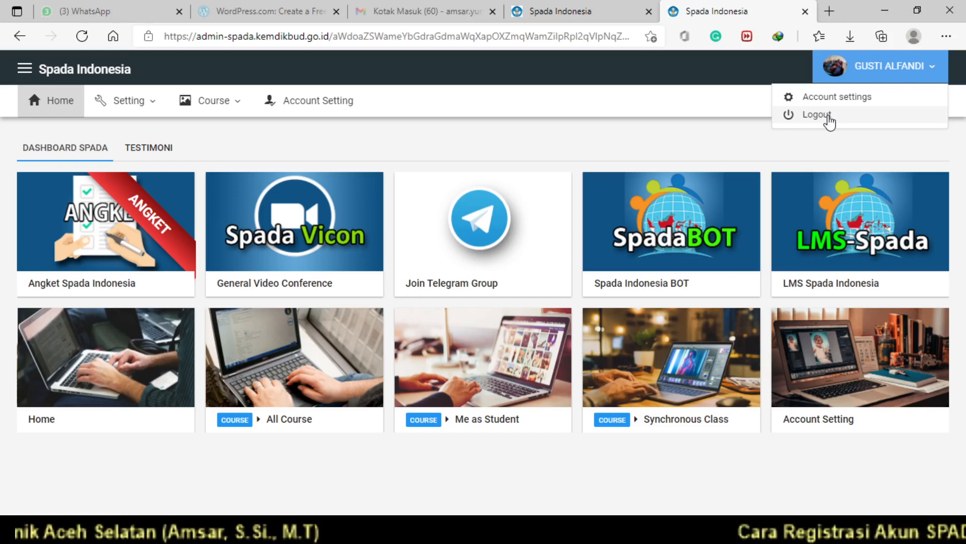
{"action": "left_click", "coordinate": [829, 120]}
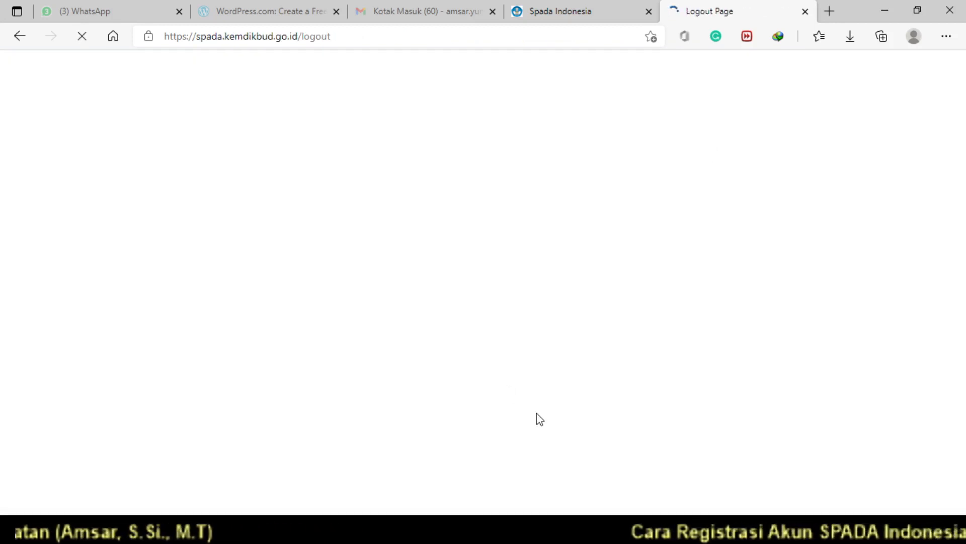